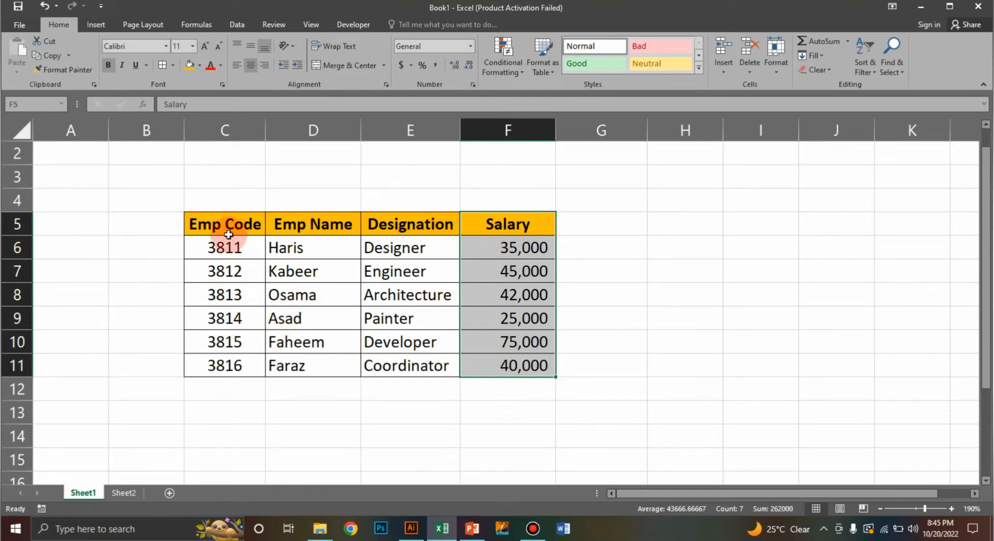
click(231, 414)
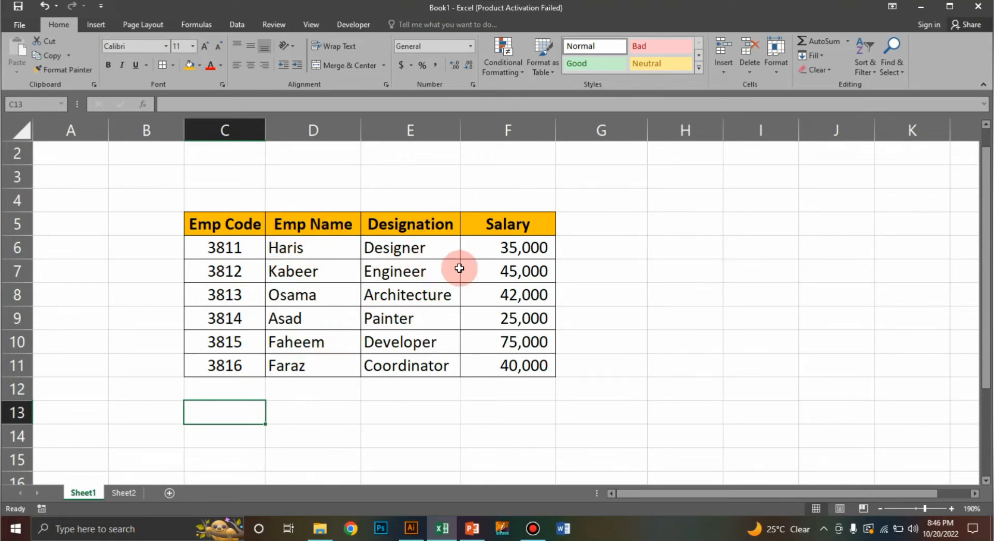
drag(506, 412, 231, 410)
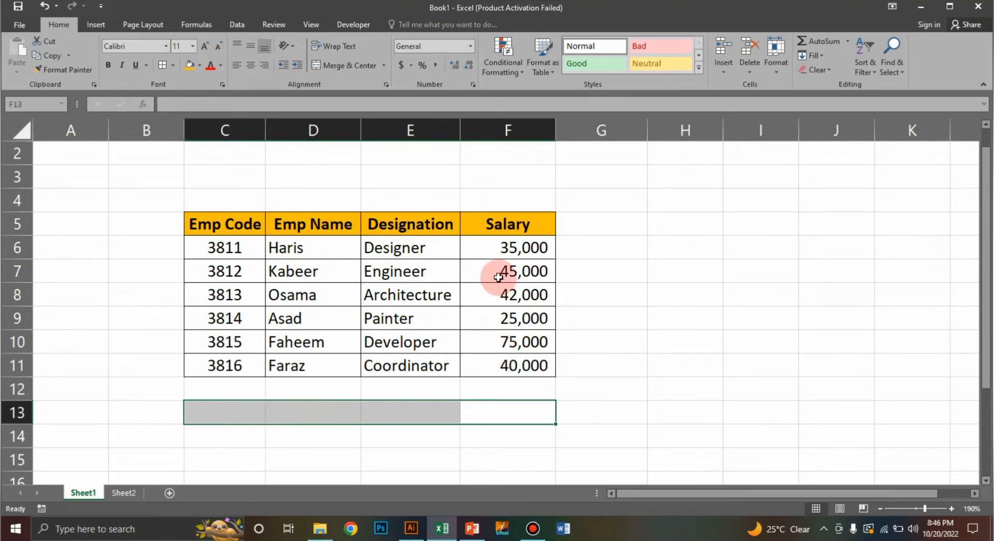
drag(523, 224, 250, 359)
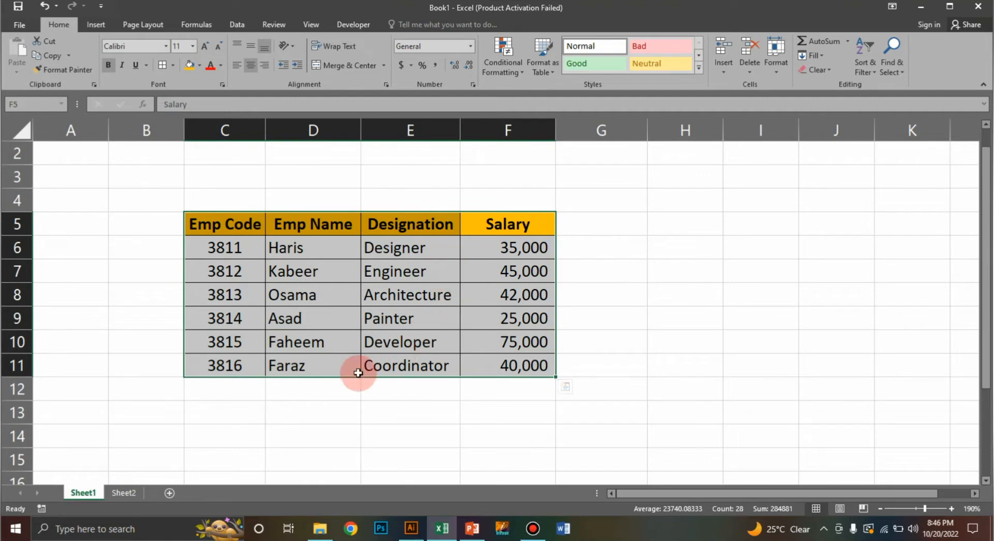
click(318, 410)
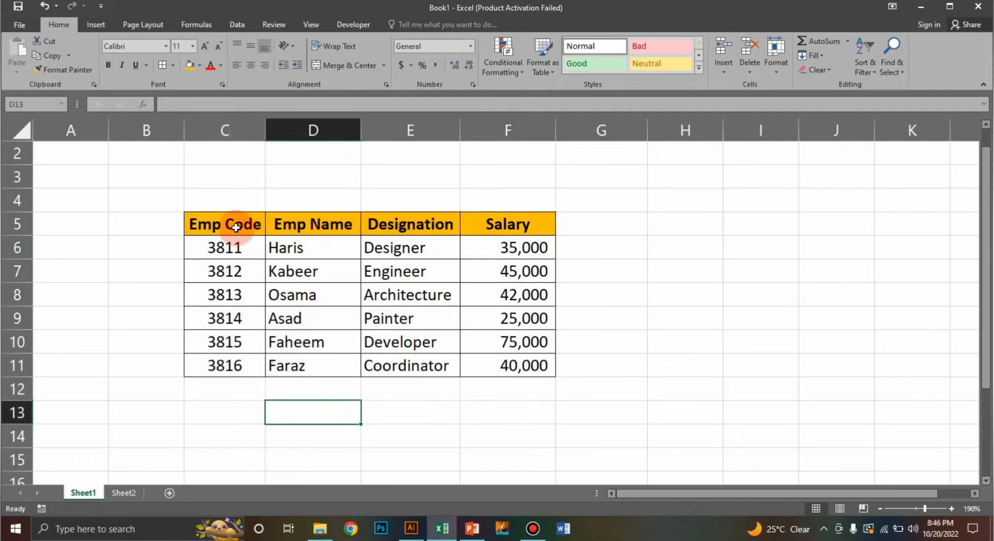
- Copy the table's header row C5:F5 and paste it below the table, starting at C13
drag(235, 226, 511, 224)
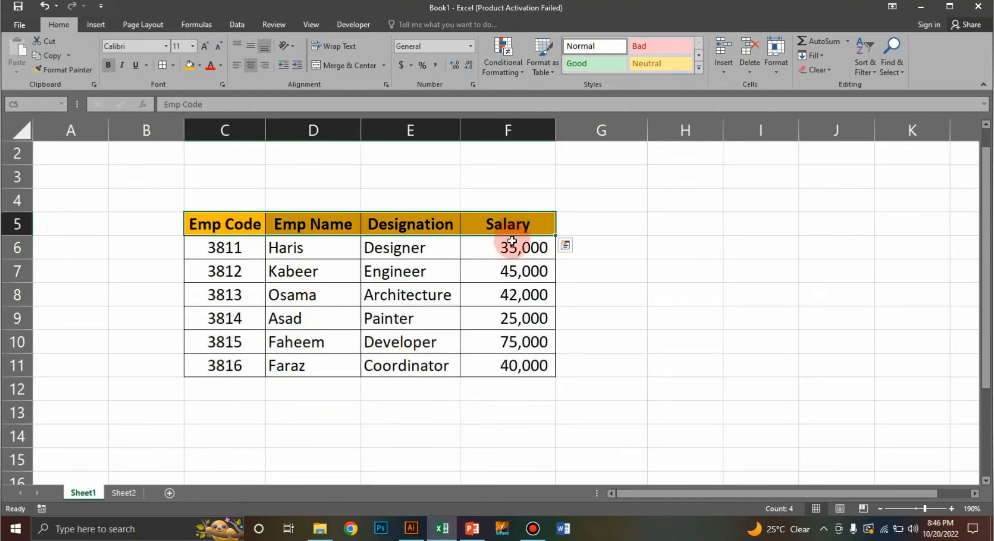
key(ctrl+c)
click(257, 415)
key(ctrl+v)
scroll(321, 425, down, 1)
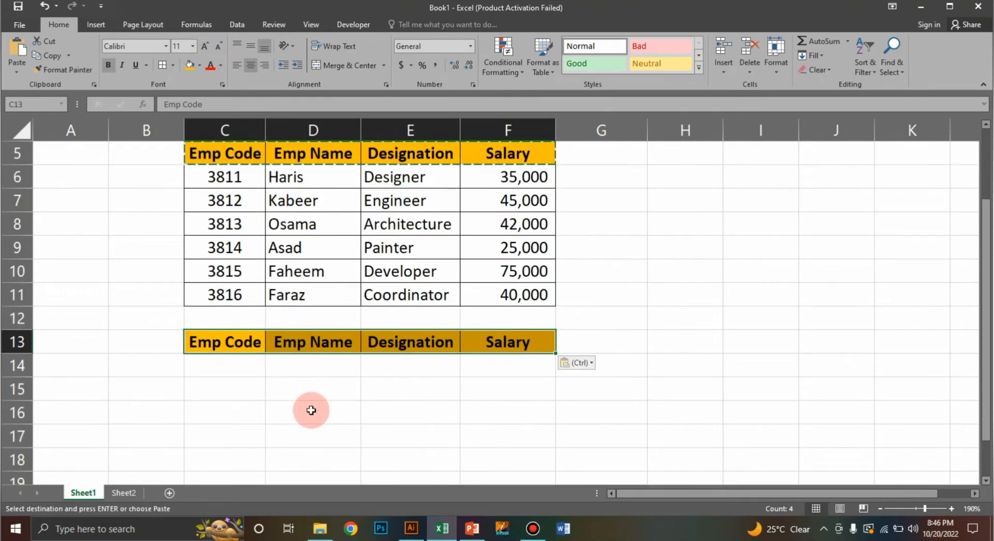
scroll(317, 426, up, 1)
scroll(320, 424, down, 1)
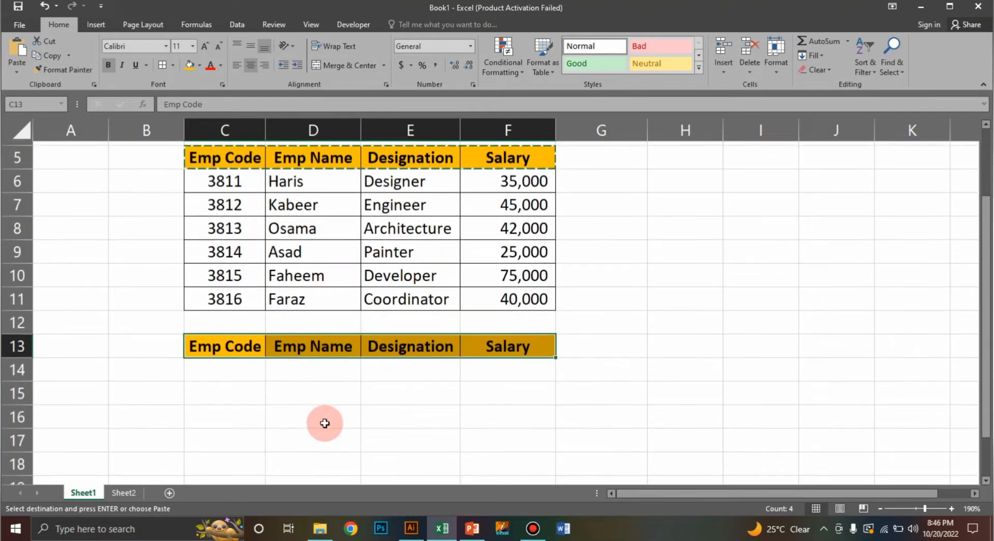
scroll(337, 399, up, 1)
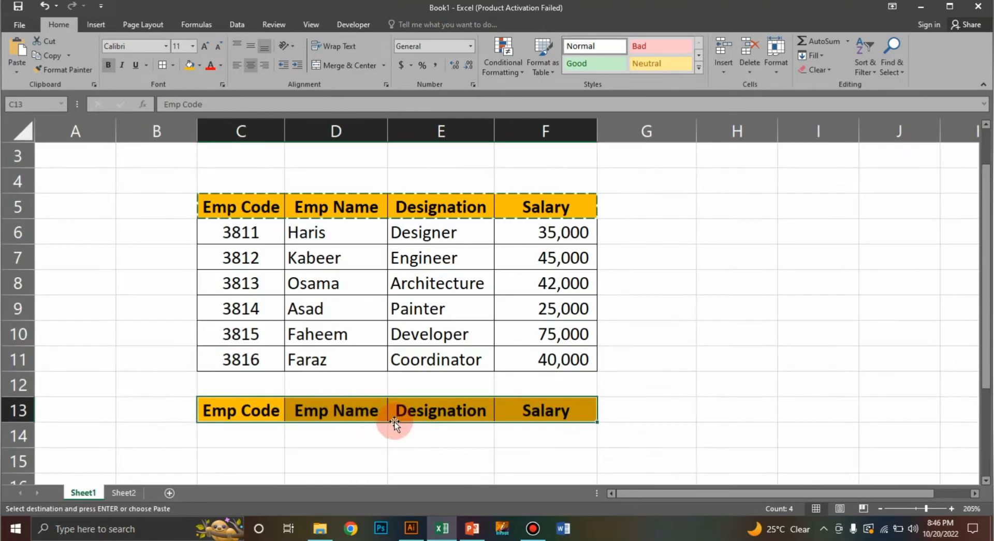
- Enter the formula =VLOOKUP(C14,C5:F11,2,0) in D14 to look up the Emp Name
click(363, 439)
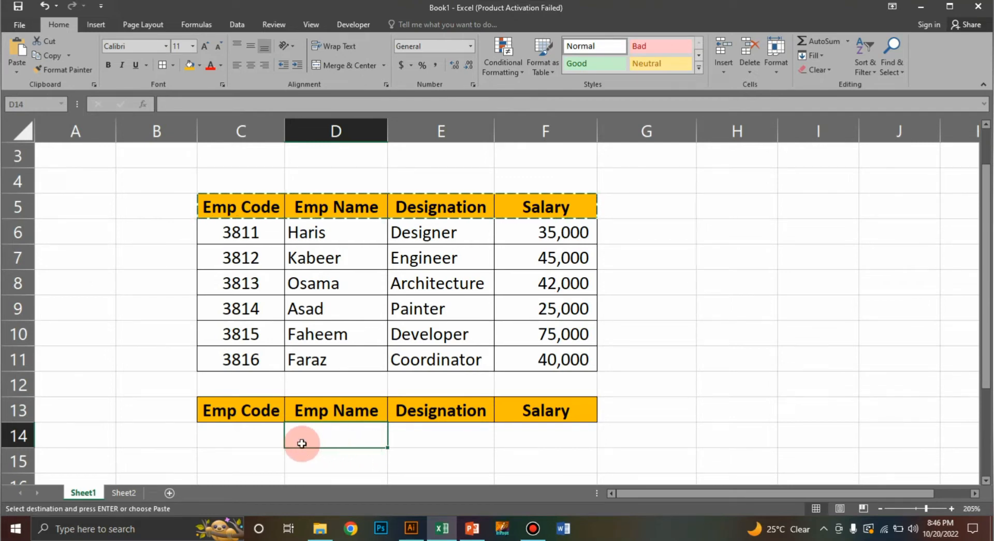
click(265, 434)
click(340, 432)
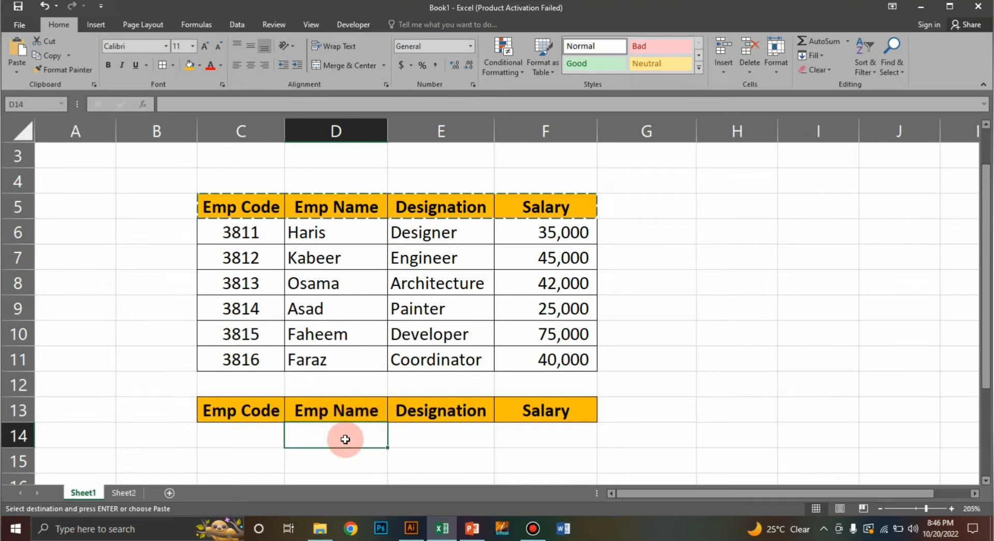
key(Escape)
text(=)
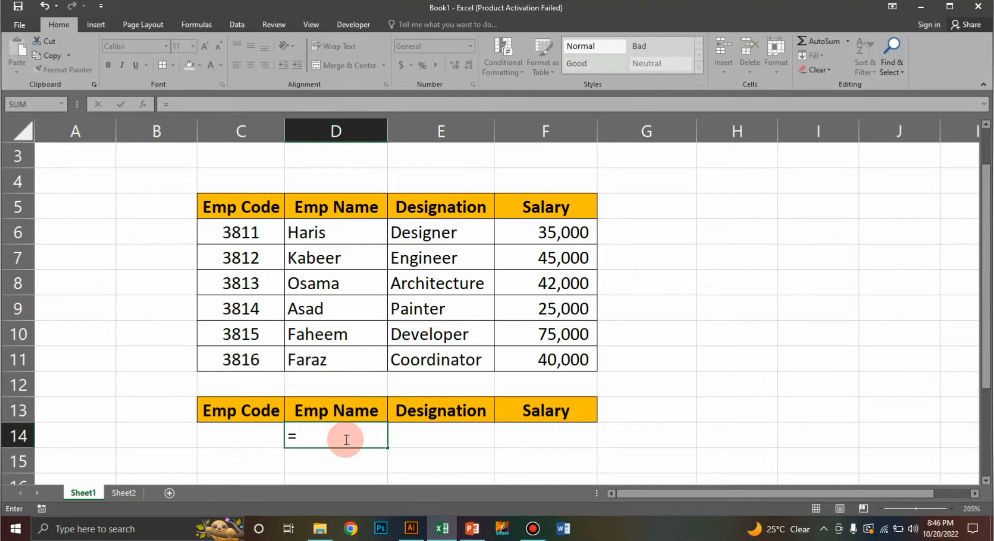
text(vlookup()
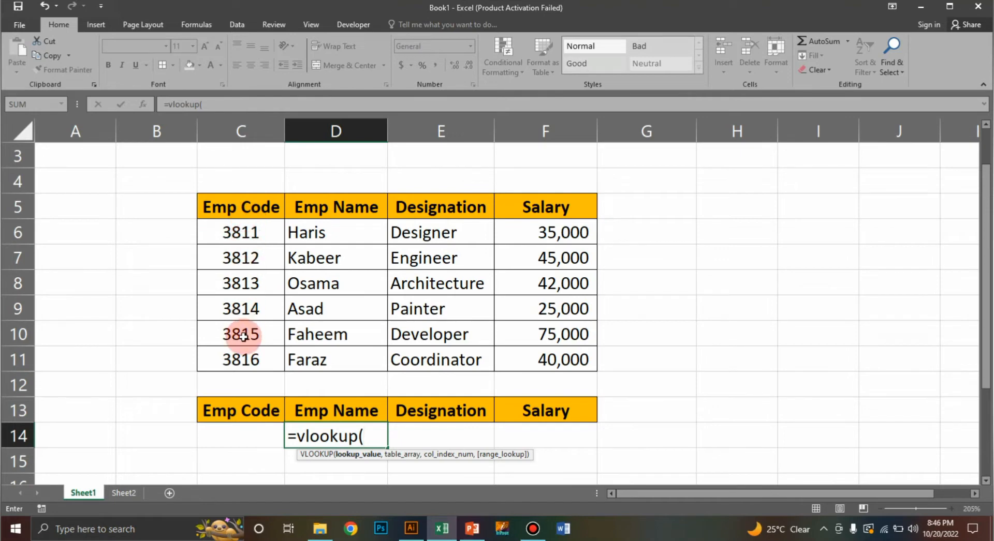
click(248, 438)
text(,)
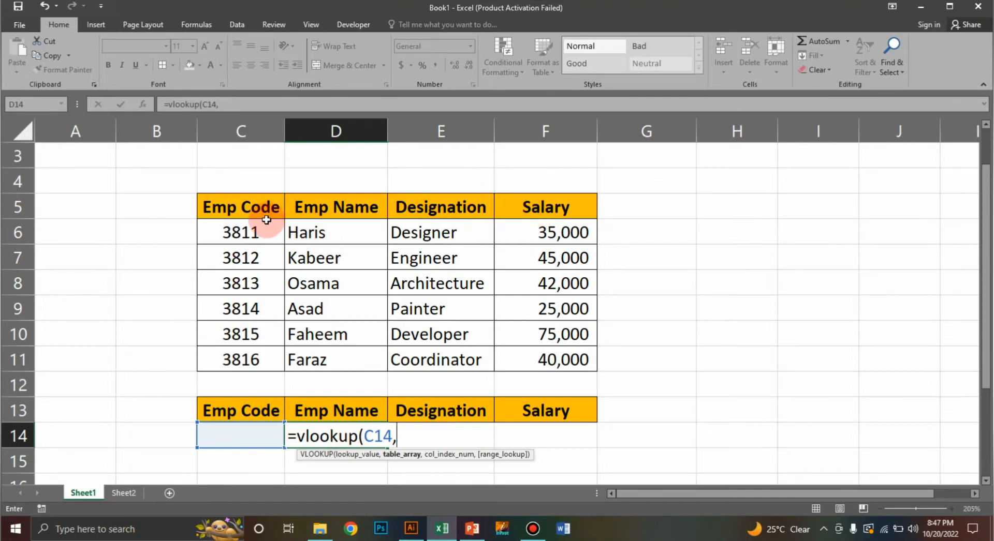
drag(257, 210, 519, 366)
text(,2)
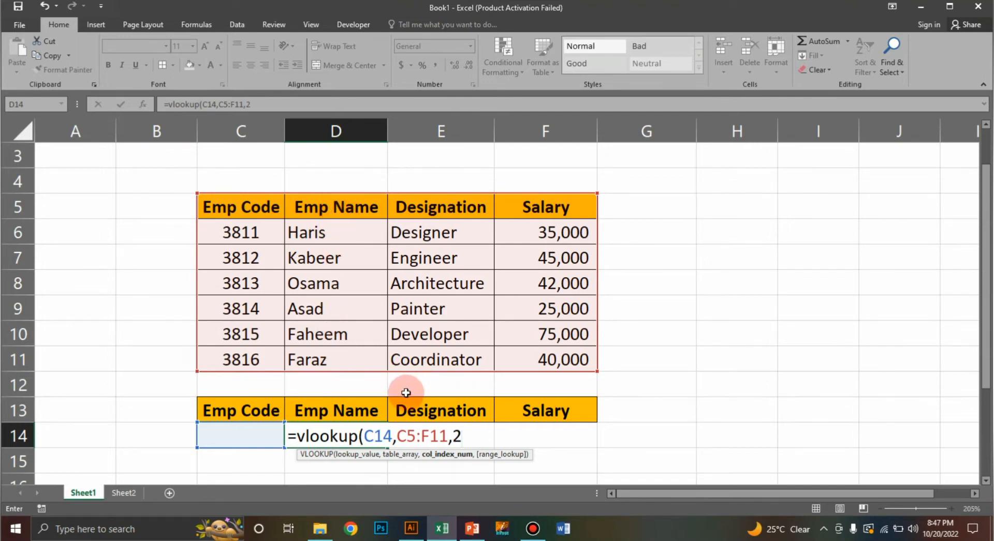
text(,0)
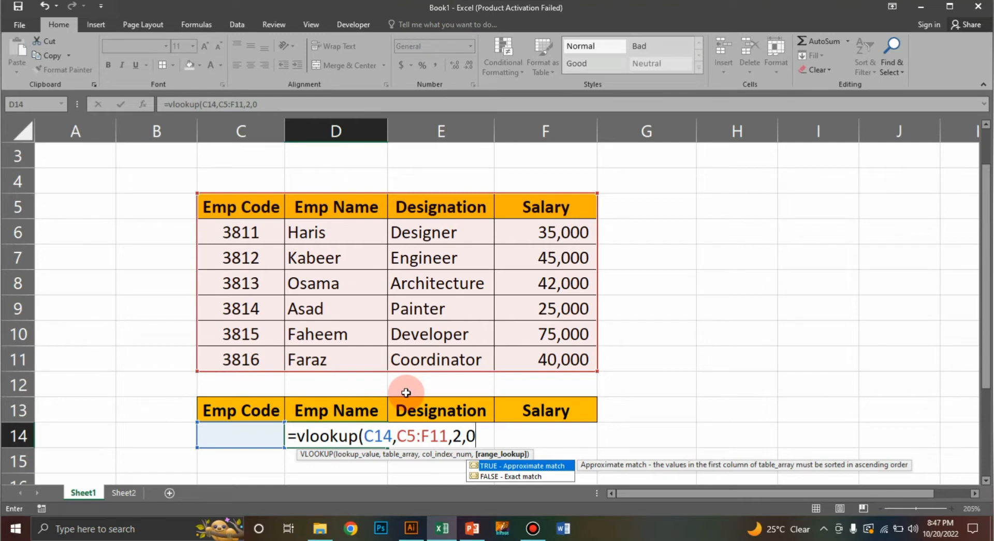
text())
key(Return)
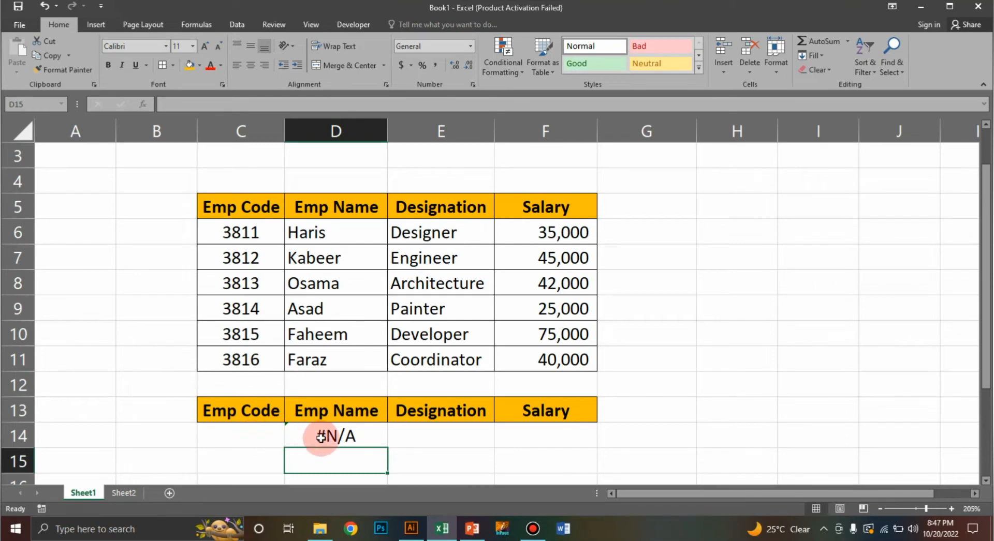
- Enter 3813 as the Emp Code in C14 to test the name lookup
click(266, 437)
text(3)
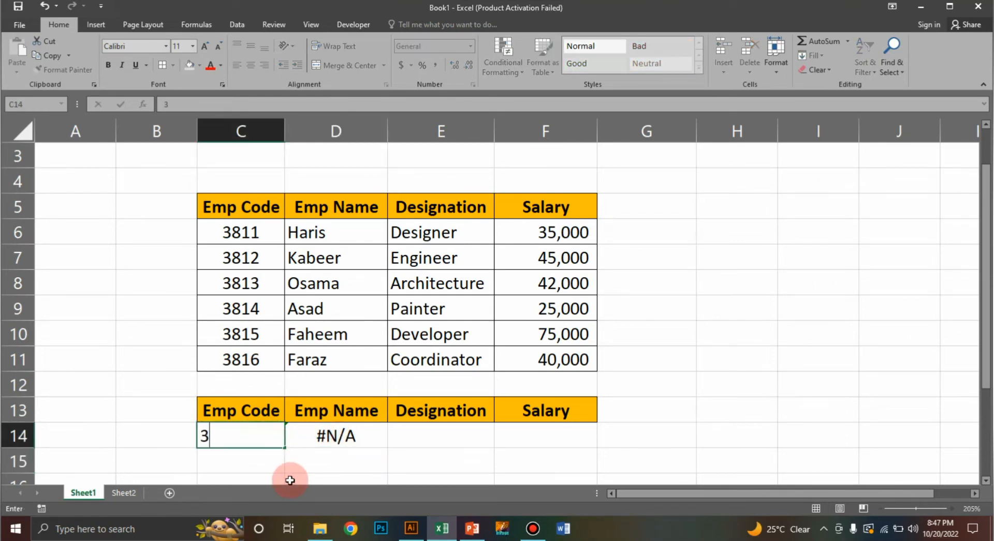
text(813)
key(Return)
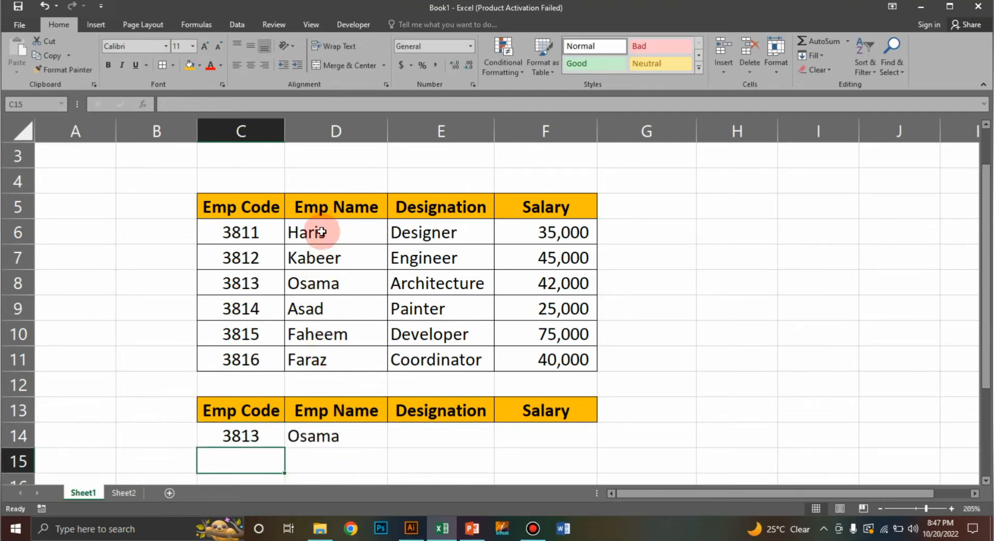
- Change the Emp Code in C14 to 3815
click(231, 440)
text(3815)
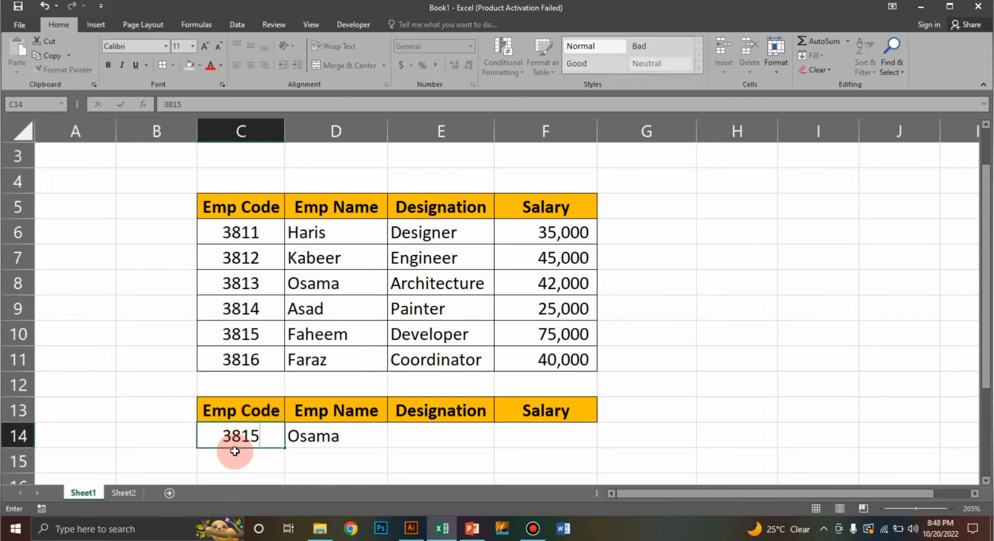
key(Return)
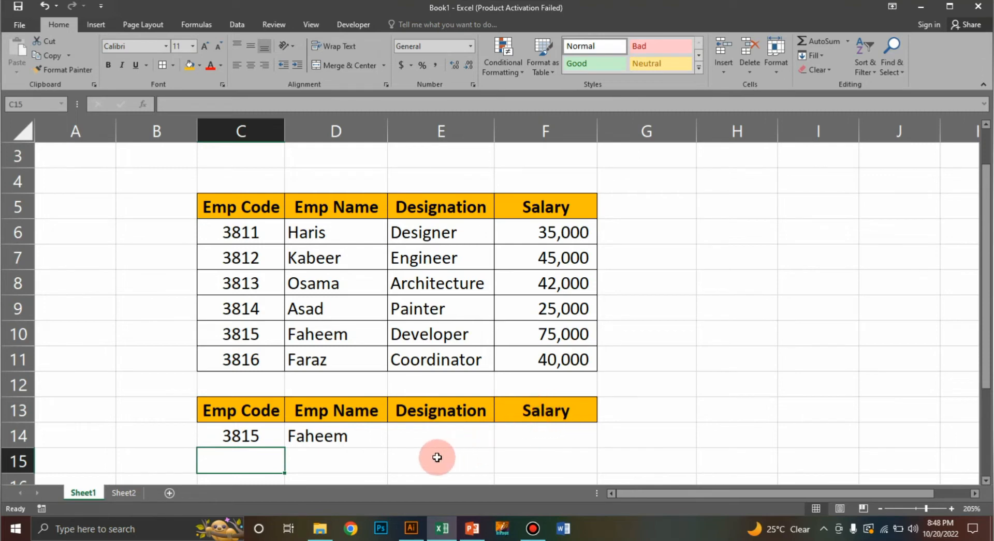
- Enter the formula =VLOOKUP(C14,C5:F11,3,0) in E14 to look up the Designation
click(437, 440)
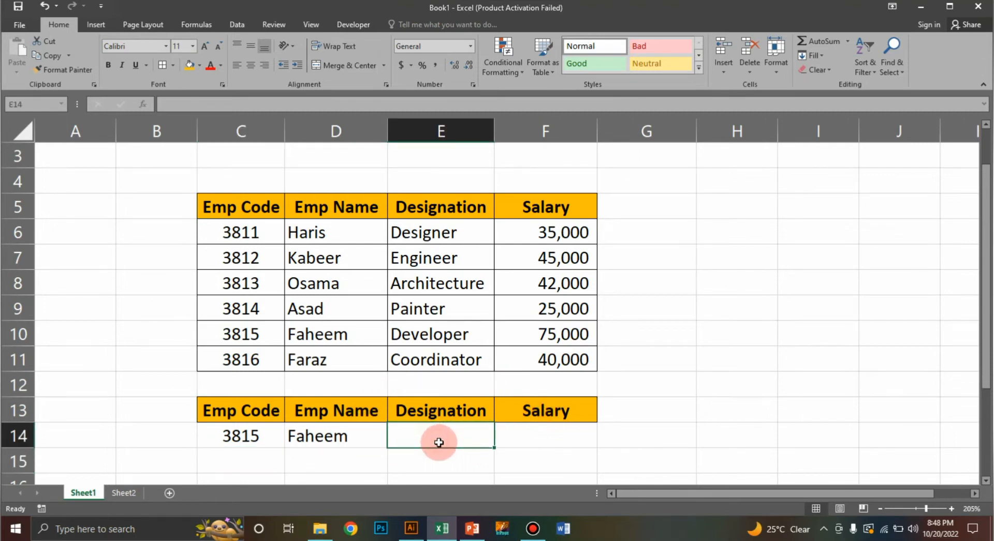
text(=vlookup()
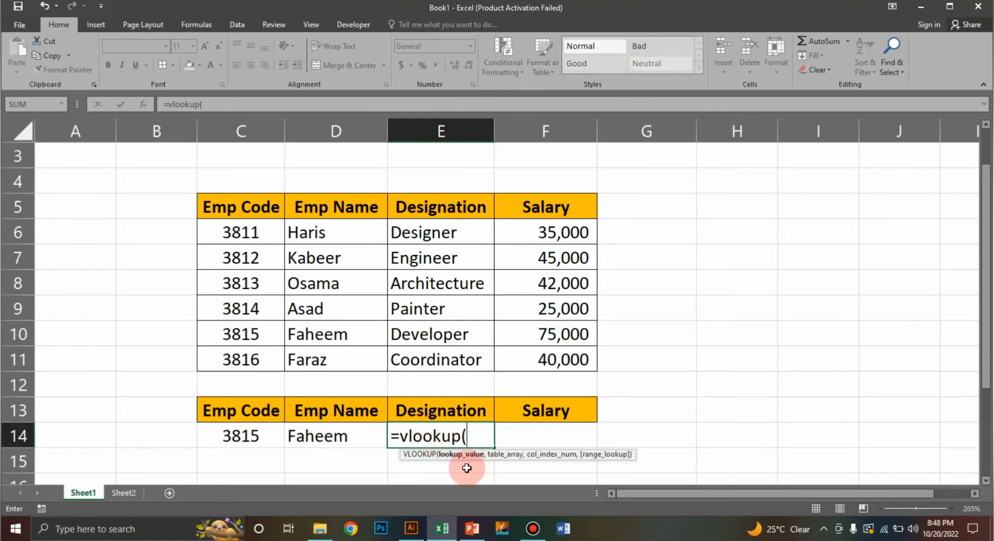
click(248, 438)
text(,)
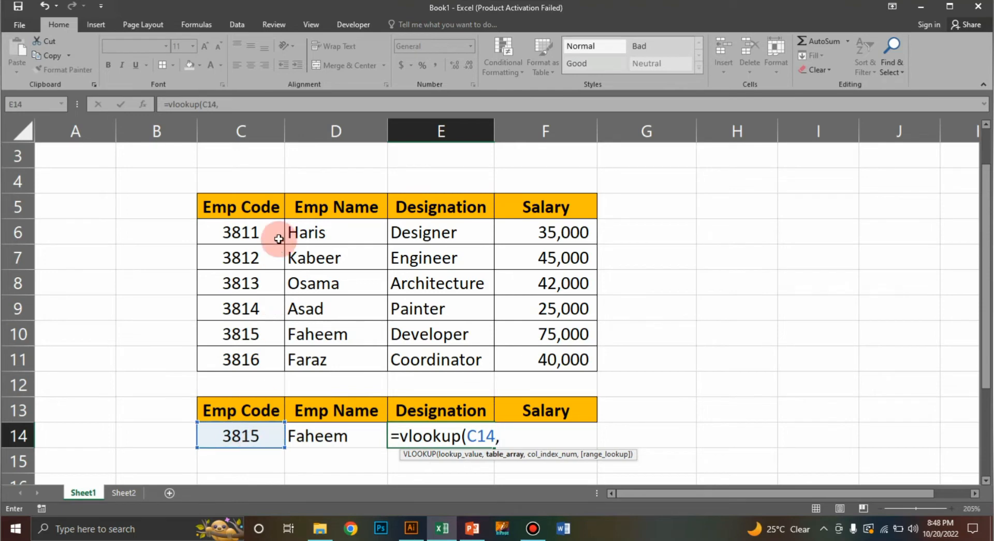
drag(248, 211, 528, 361)
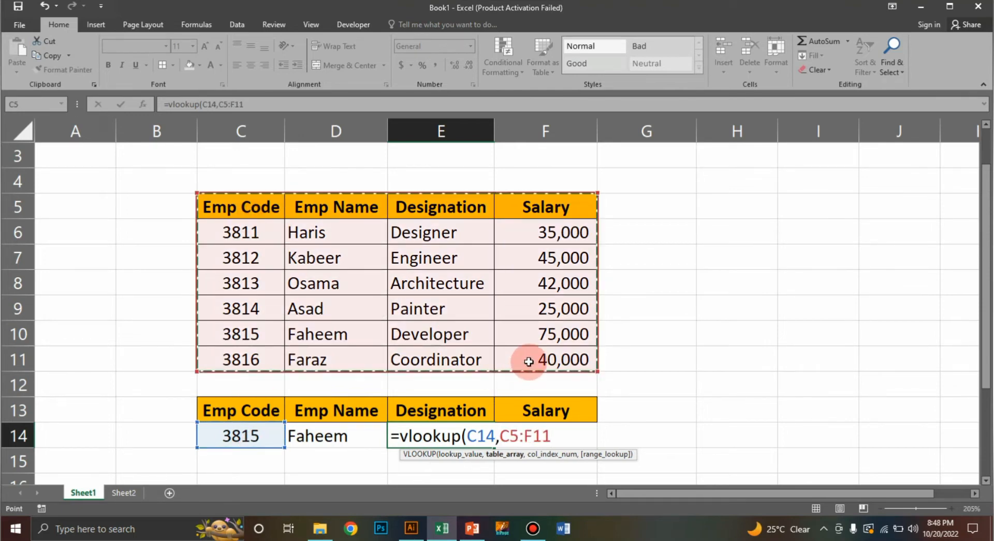
text(,)
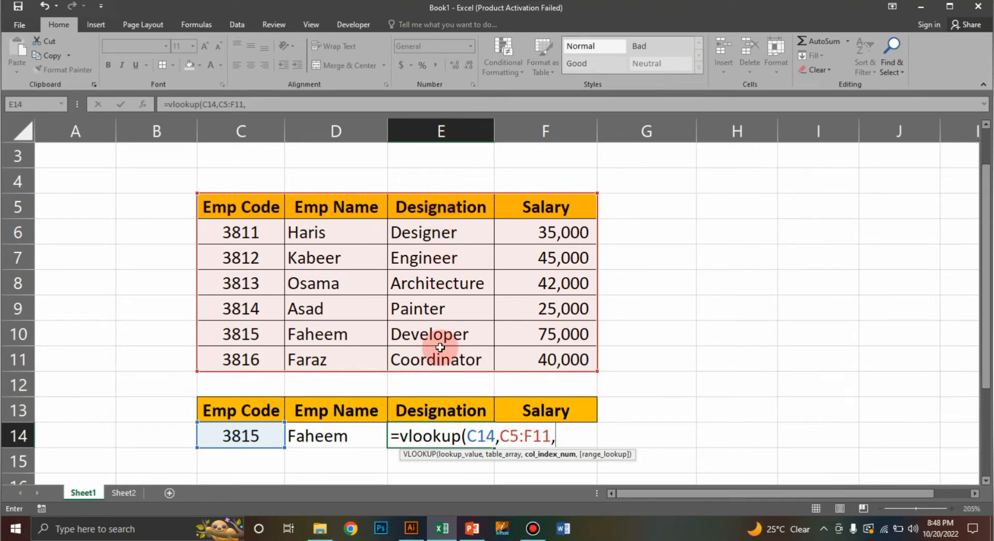
text(3)
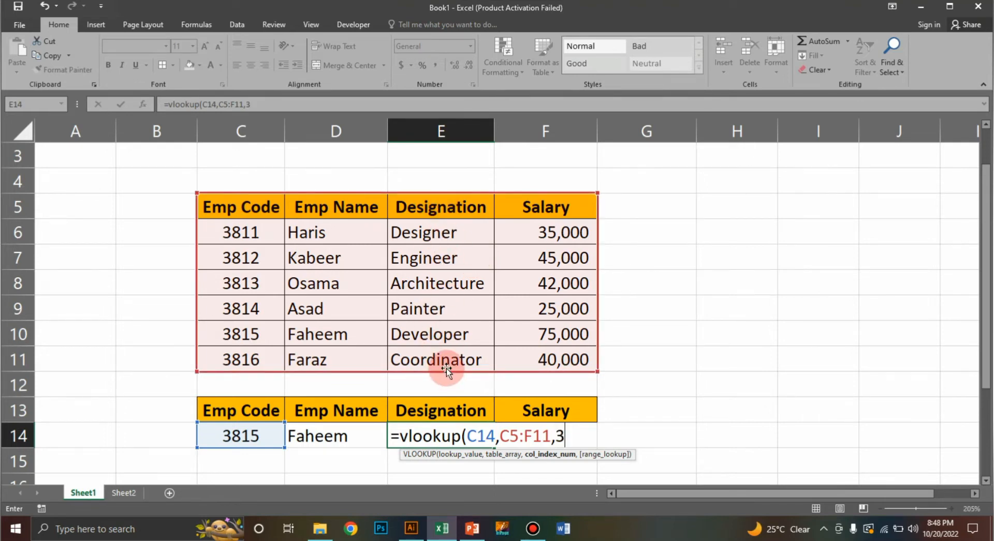
text(,0))
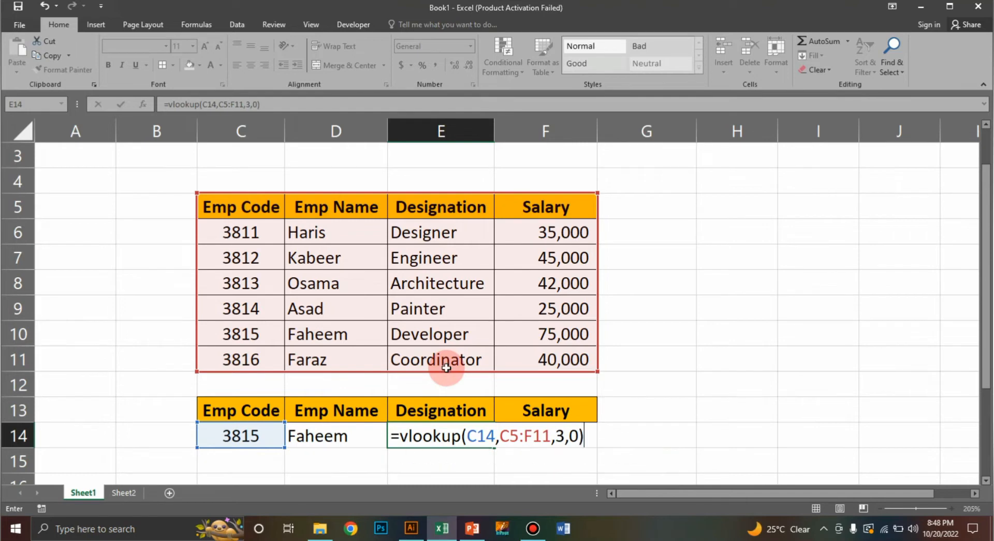
key(Return)
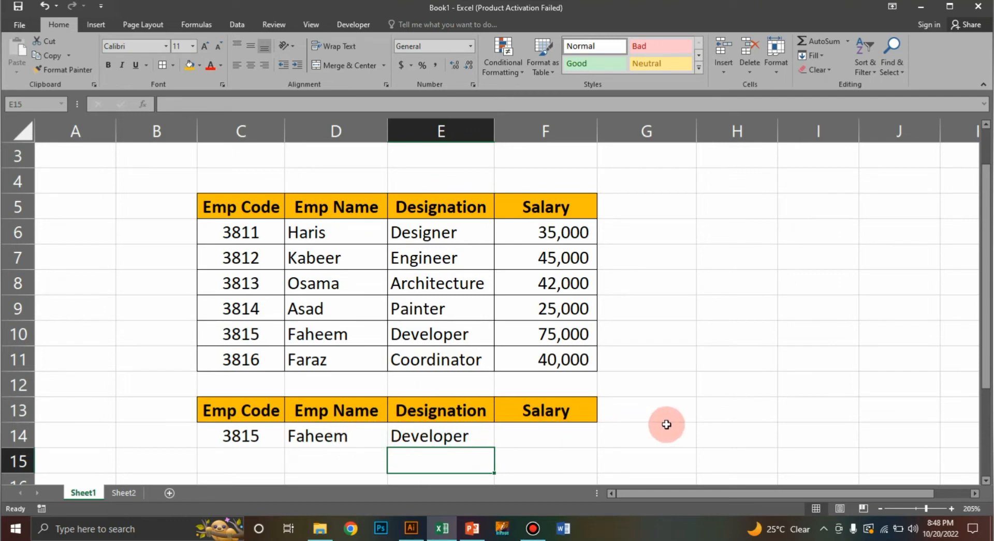
- Fill the Designation lookup formula from E14 across into the Salary cell F14 and review the formula copied there
click(473, 437)
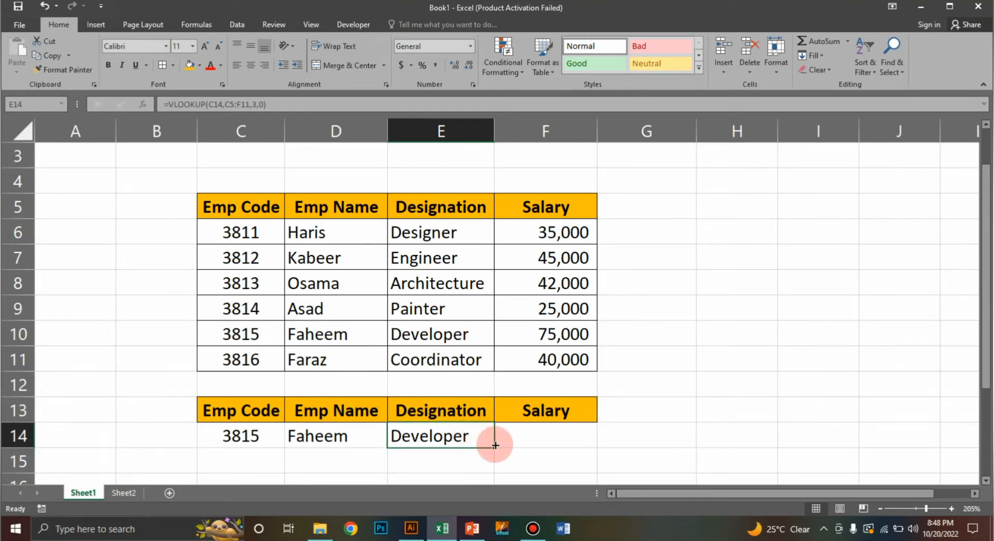
drag(518, 446, 580, 440)
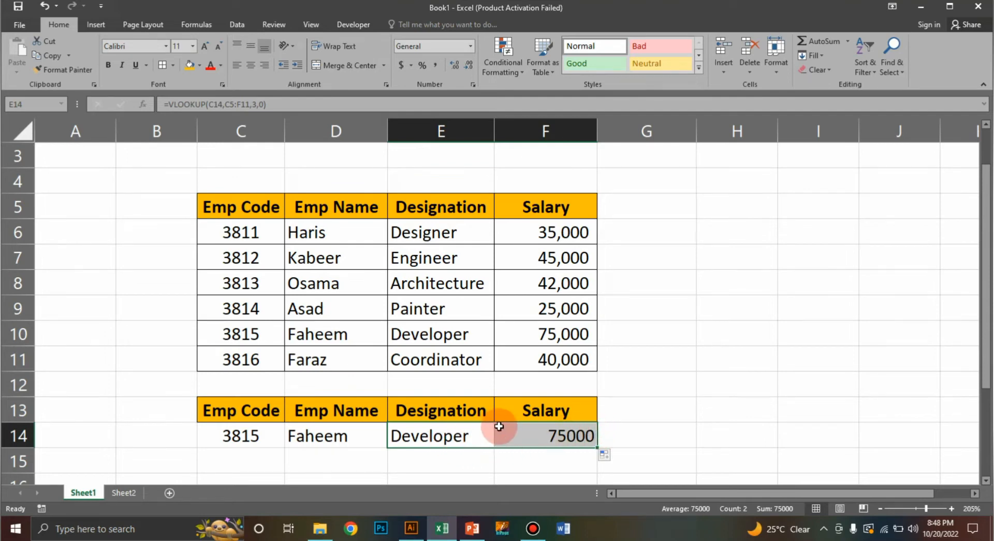
double_click(332, 433)
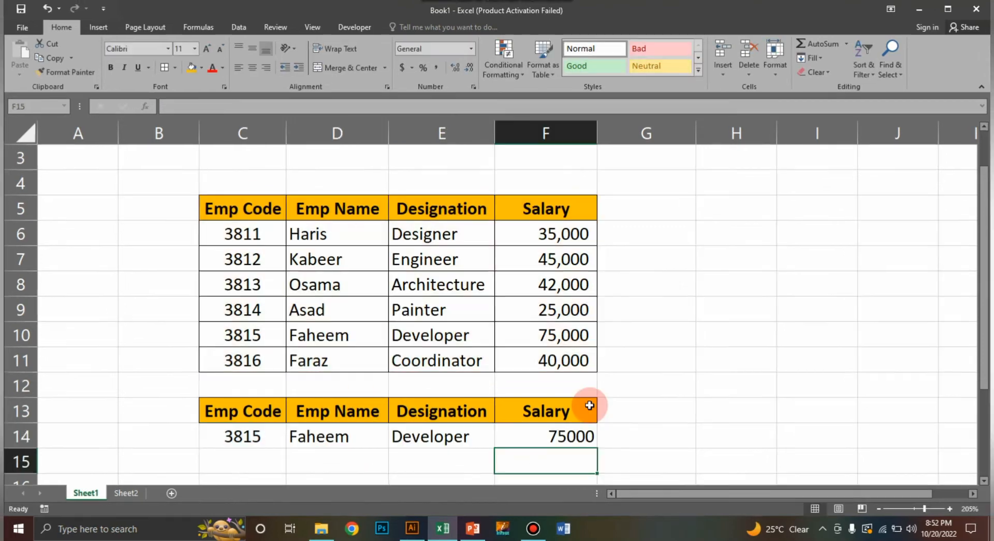
key(alt)
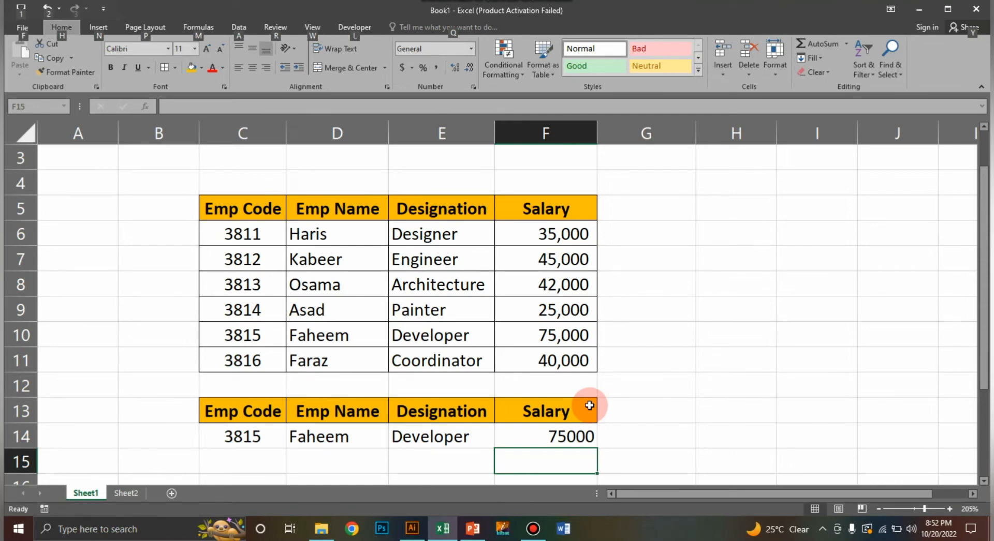
double_click(559, 436)
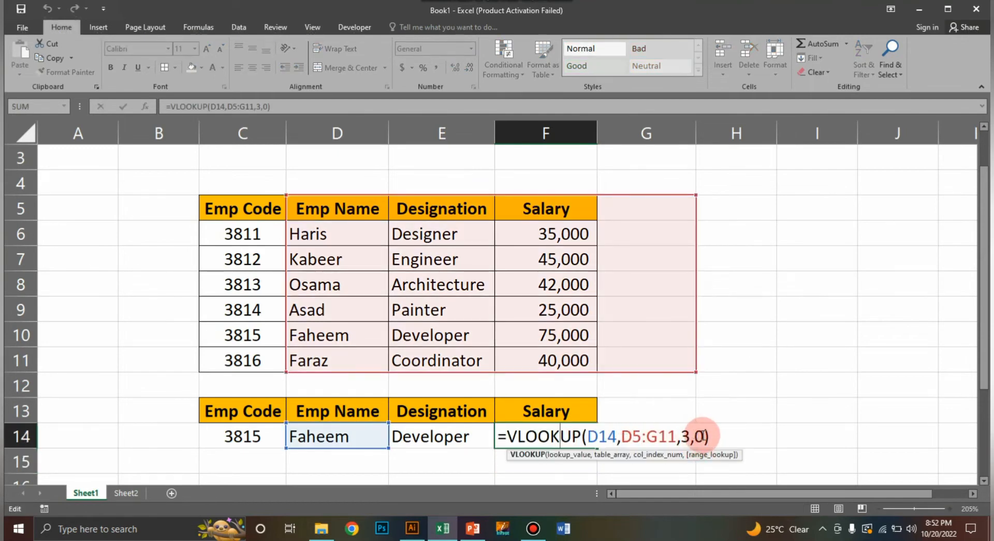
key(Return)
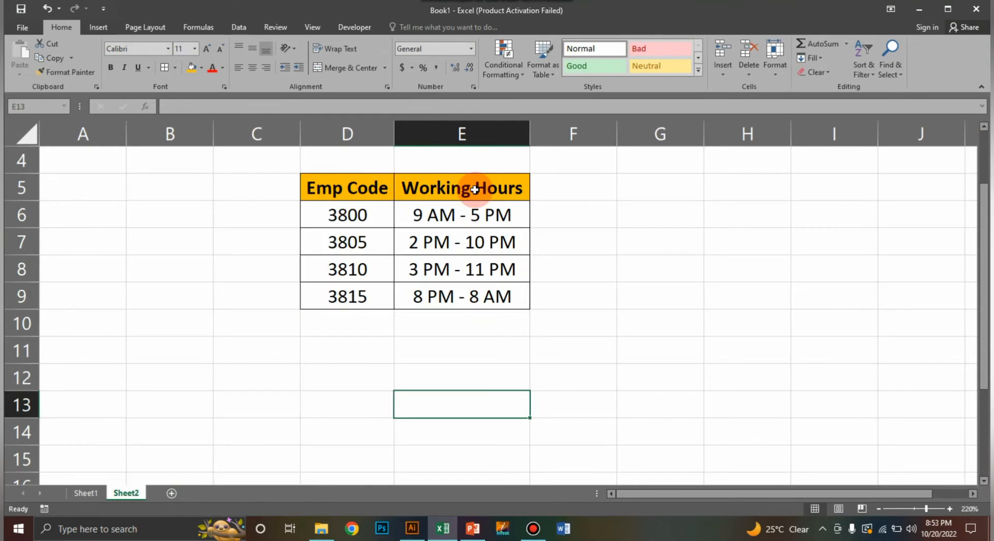
- Examine the Emp Code and Working Hours columns of the D5:E9 table on Sheet2, row by row
drag(364, 191, 370, 295)
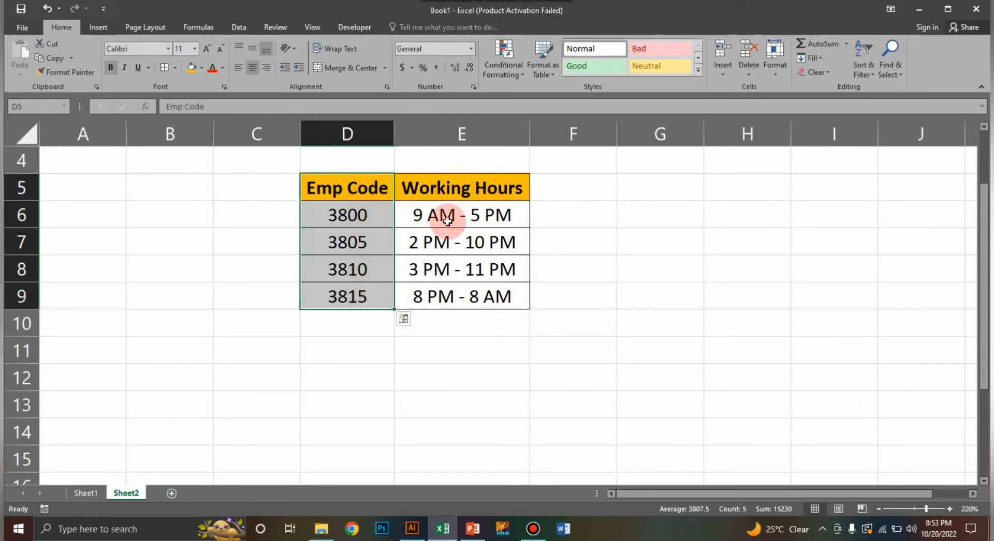
drag(455, 190, 456, 298)
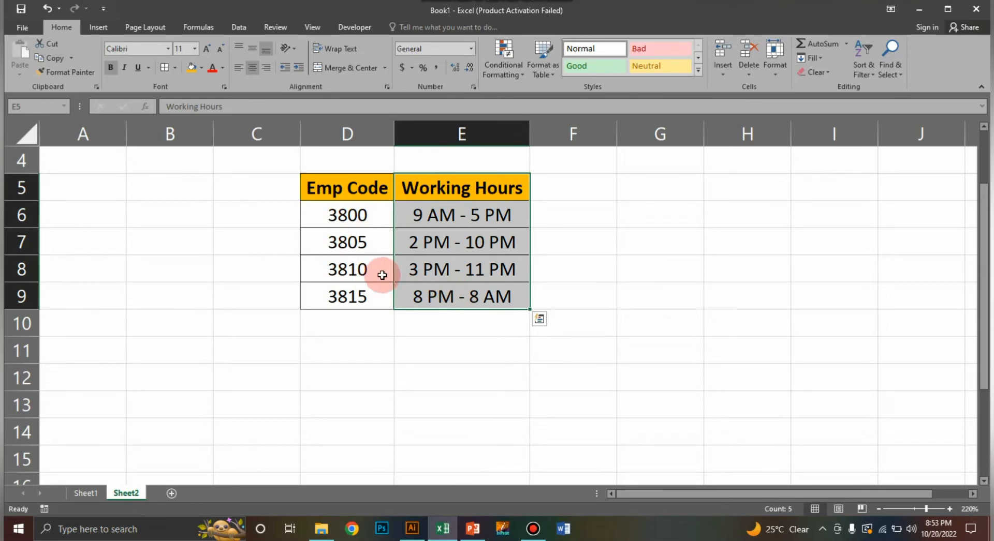
scroll(420, 290, up, 1)
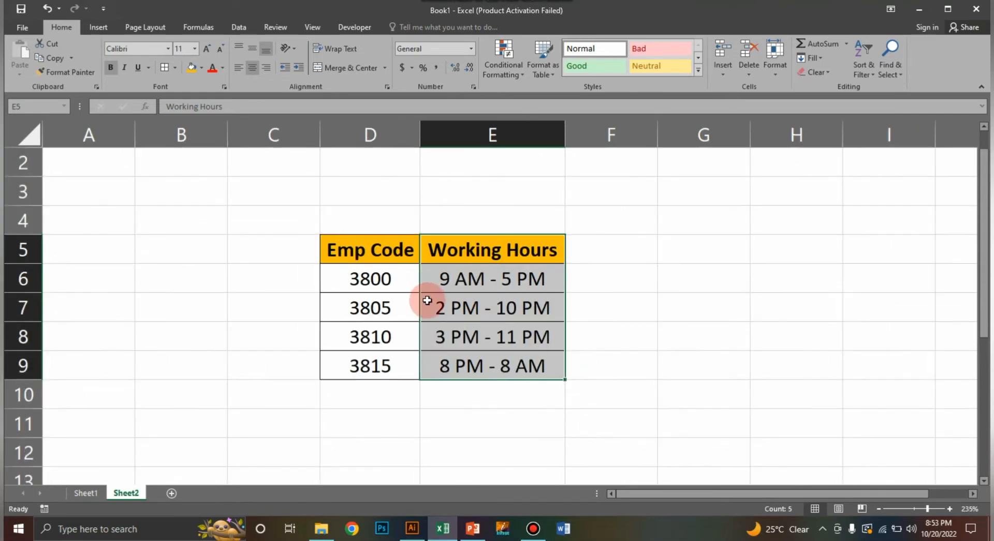
scroll(430, 299, down, 1)
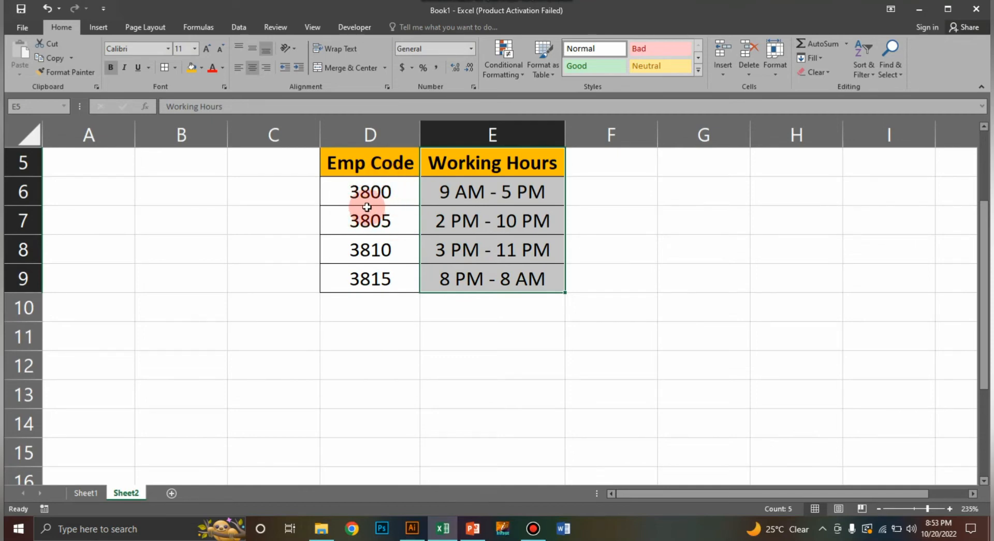
click(451, 188)
click(595, 220)
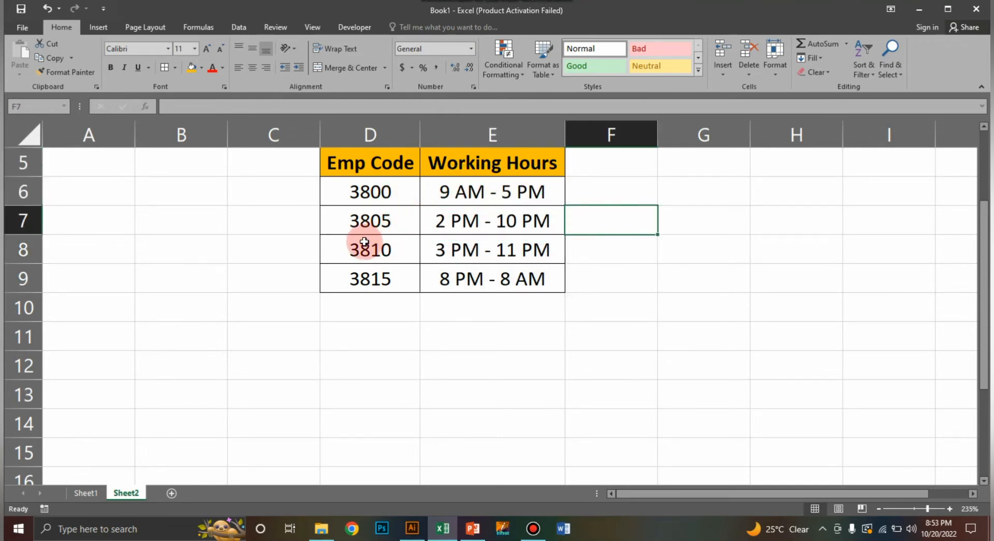
click(505, 222)
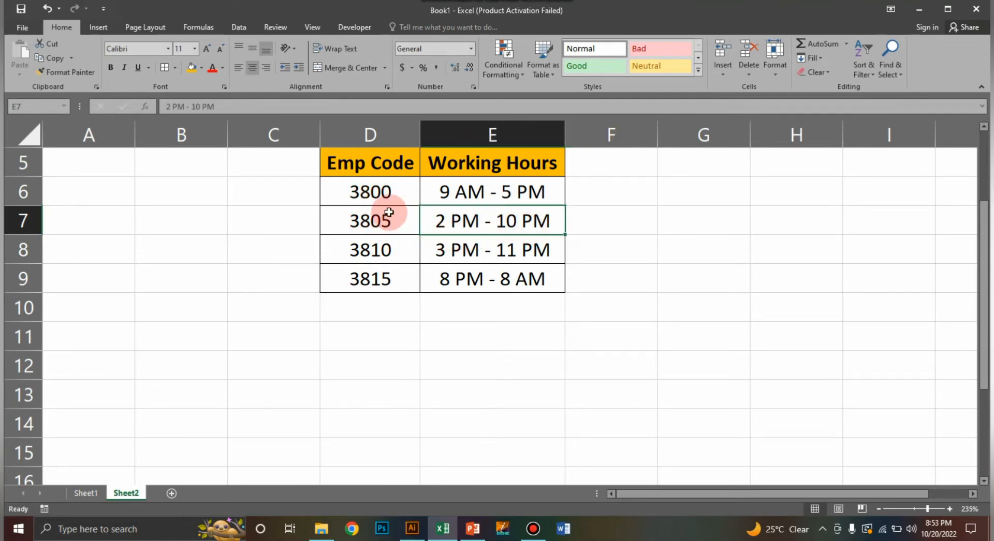
click(463, 192)
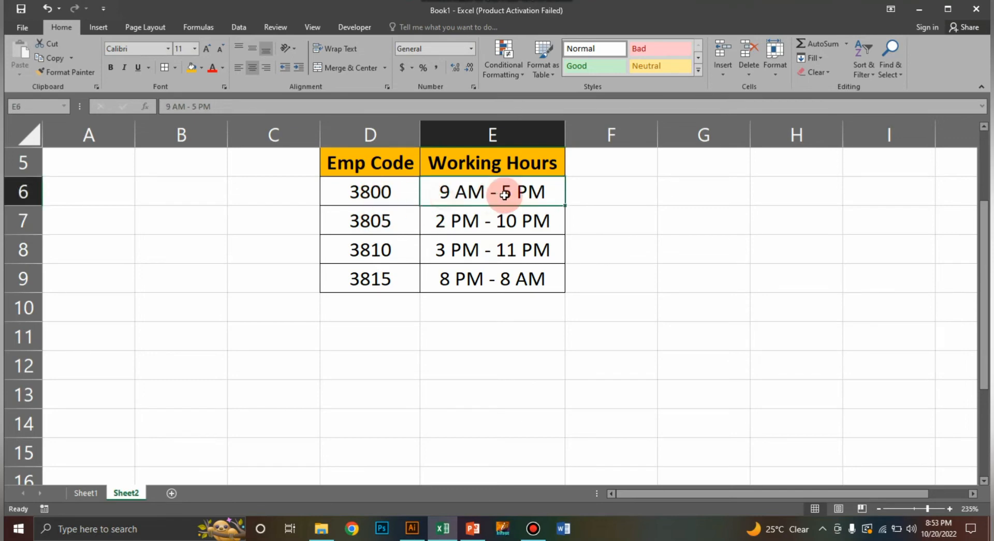
click(381, 230)
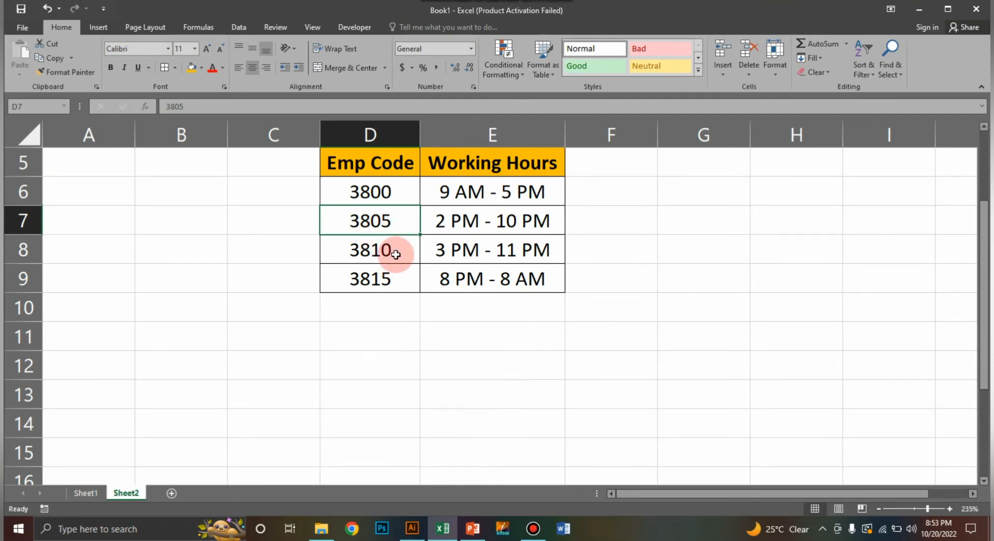
click(472, 226)
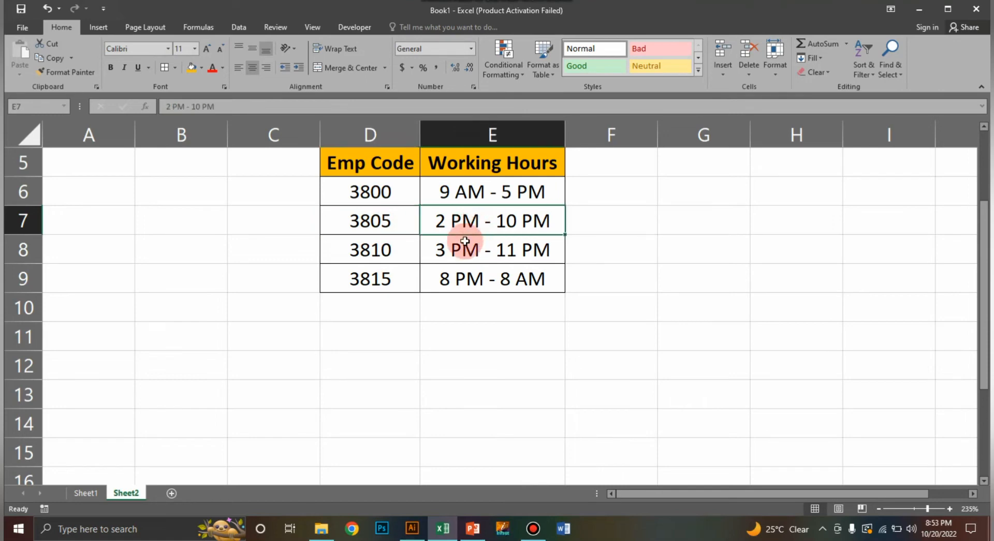
drag(381, 253, 392, 276)
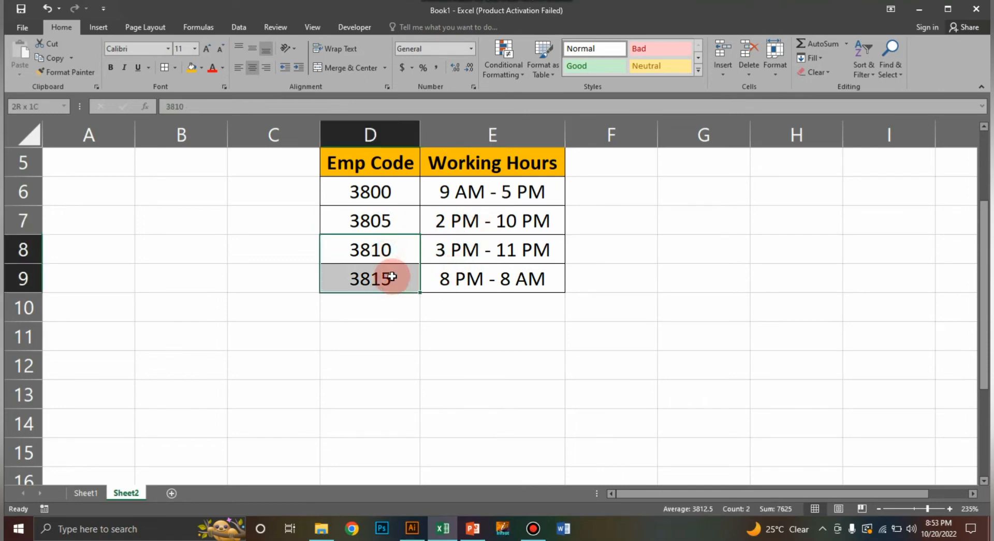
click(495, 312)
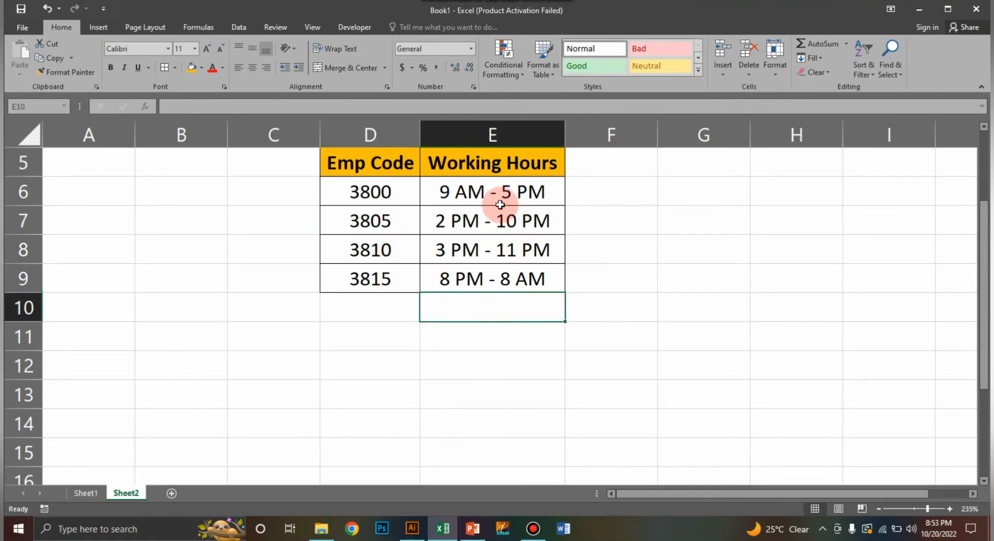
- Enter the formula =VLOOKUP(D11,D5:E9,2,0) in E11 to look up the Working Hours with an exact match
click(454, 347)
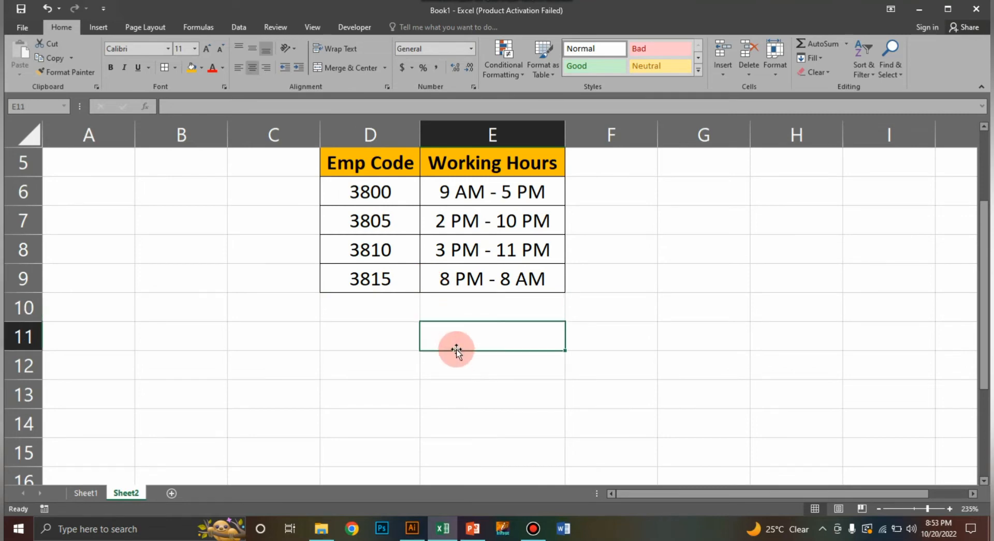
text(=vlo)
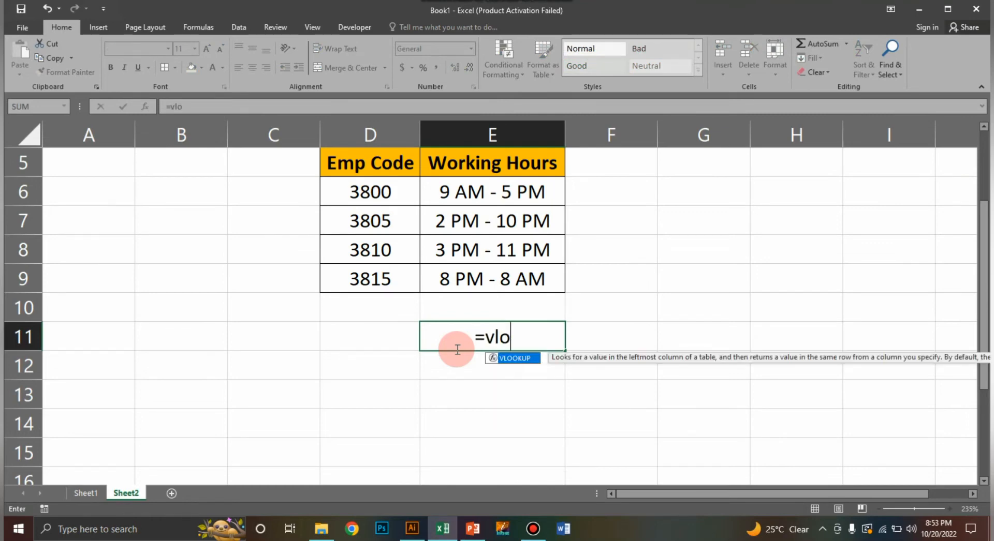
text(okup()
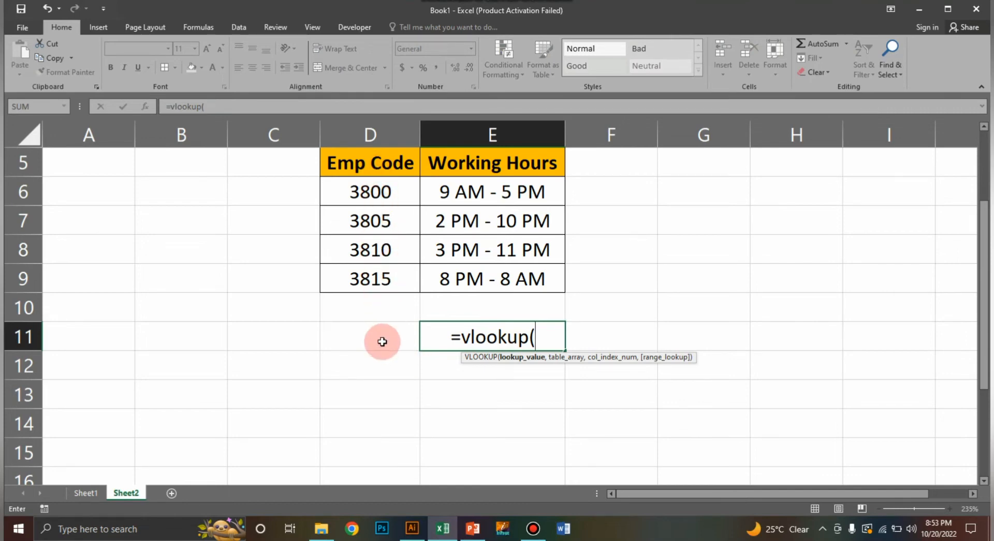
click(382, 343)
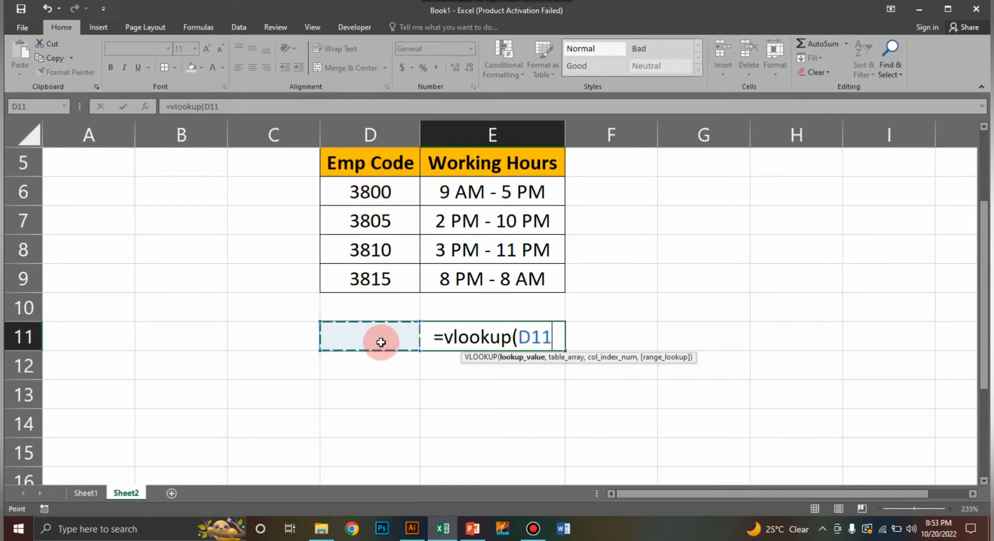
text(,)
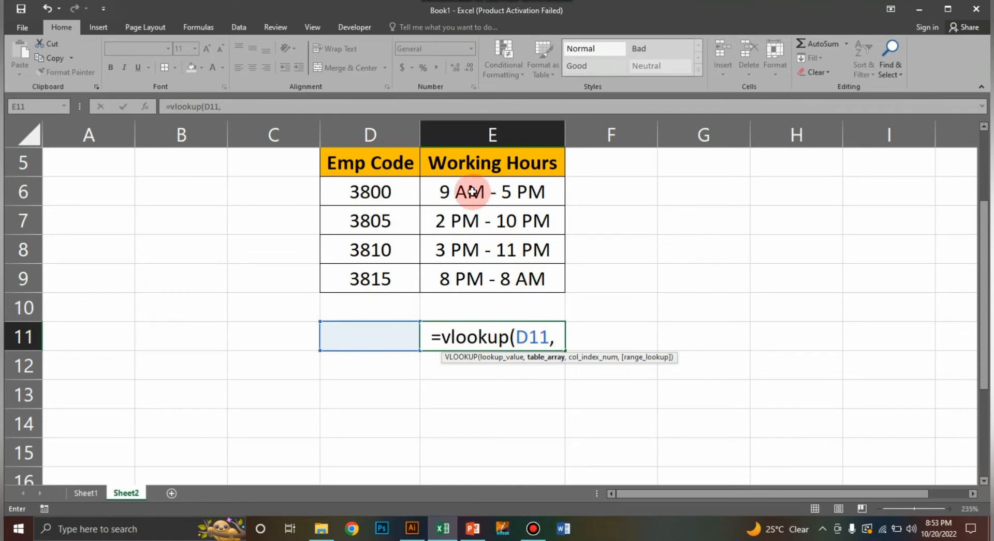
drag(387, 164, 505, 284)
text(,)
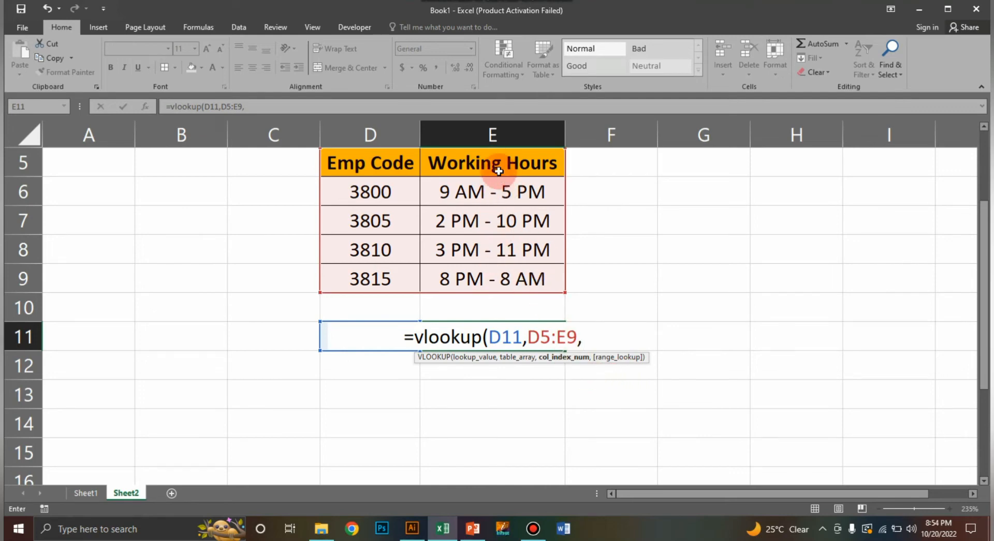
text(2,)
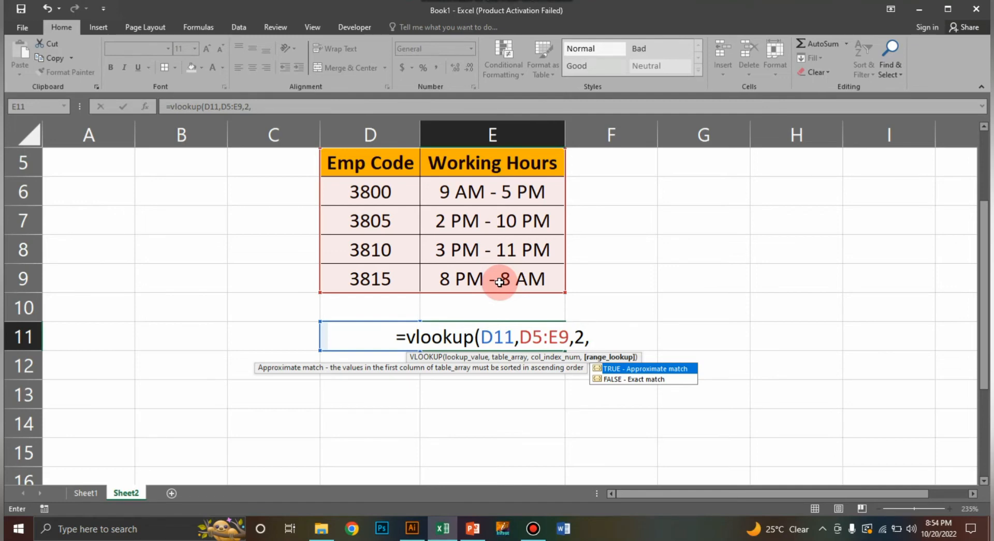
text(0))
key(Return)
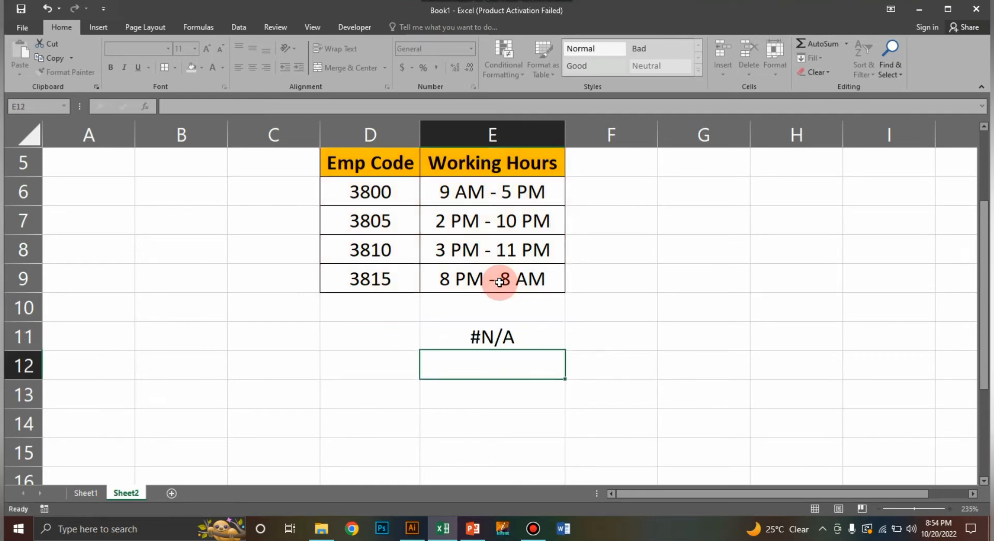
- Test the exact-match lookup by entering Emp Code 3800 in D11 and replacing it with 3801
click(386, 339)
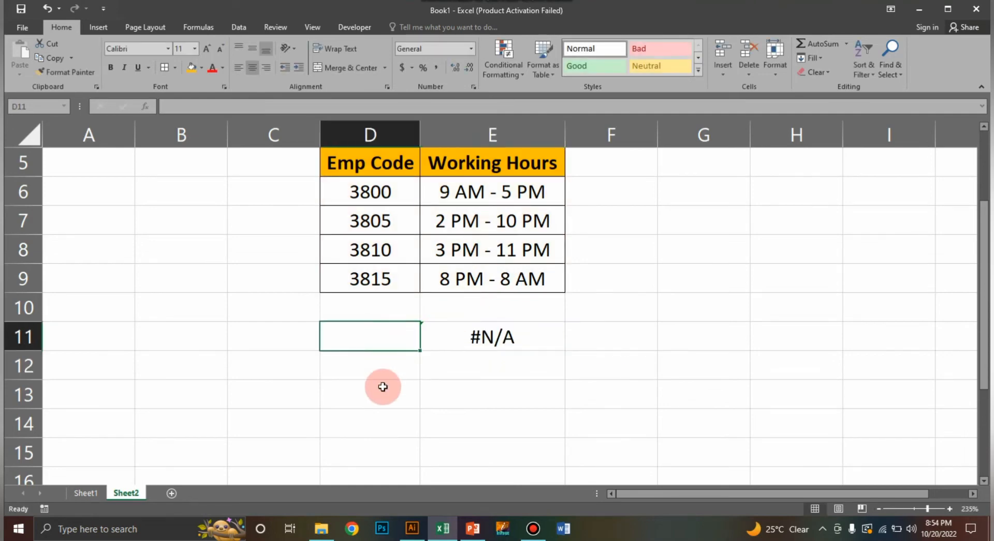
text(38)
key(Return)
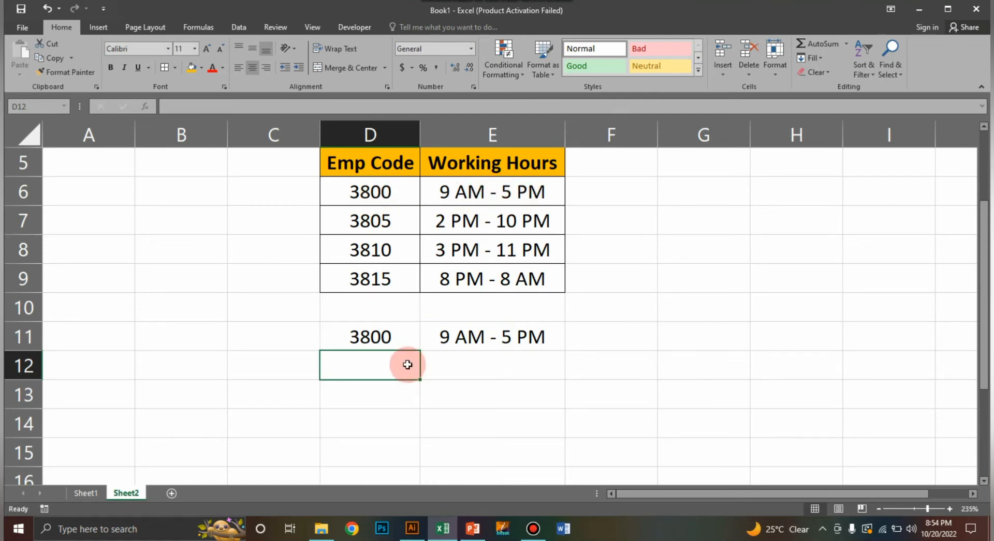
click(395, 347)
text(38)
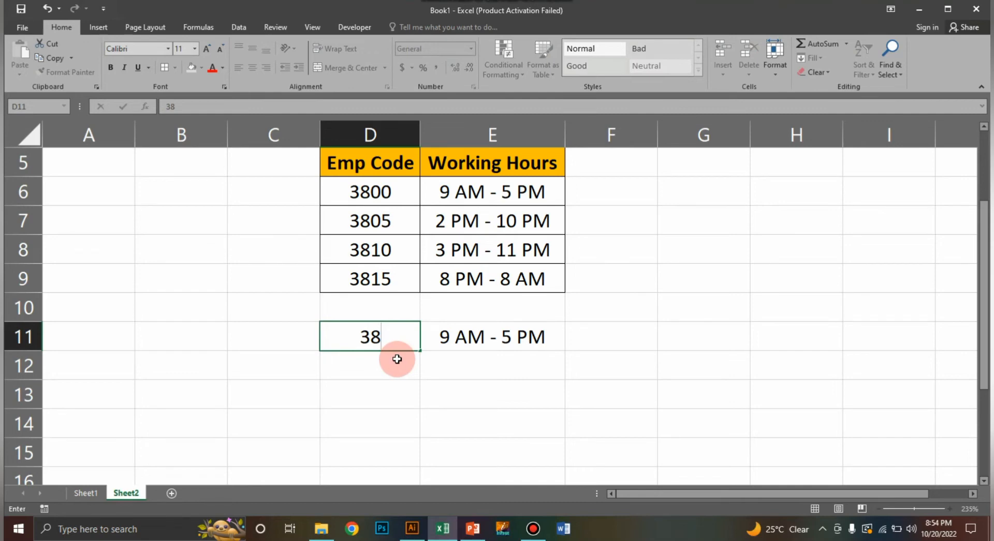
key(Return)
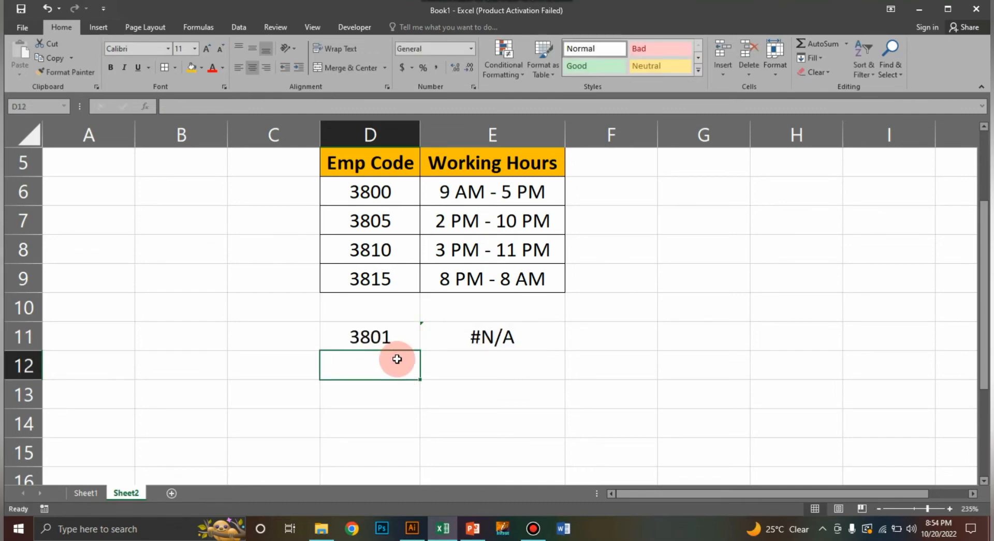
- Review the VLOOKUP formula in E11 and set its range_lookup argument to 1 for an approximate match
click(509, 346)
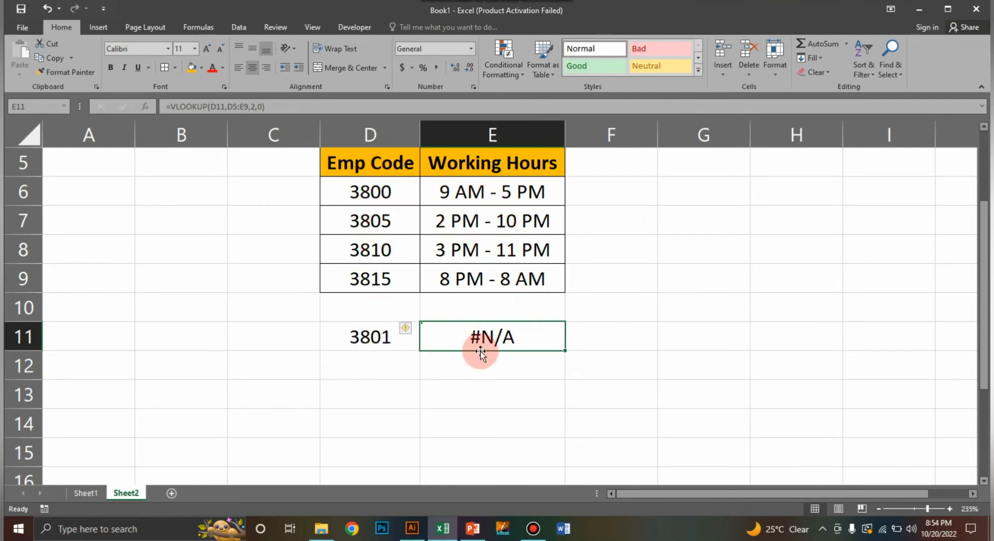
double_click(486, 339)
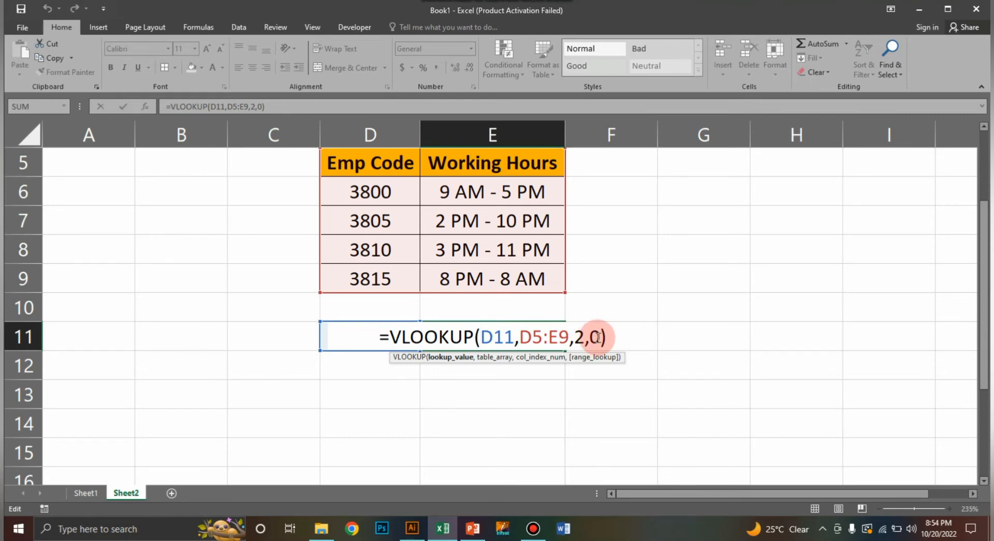
key(Return)
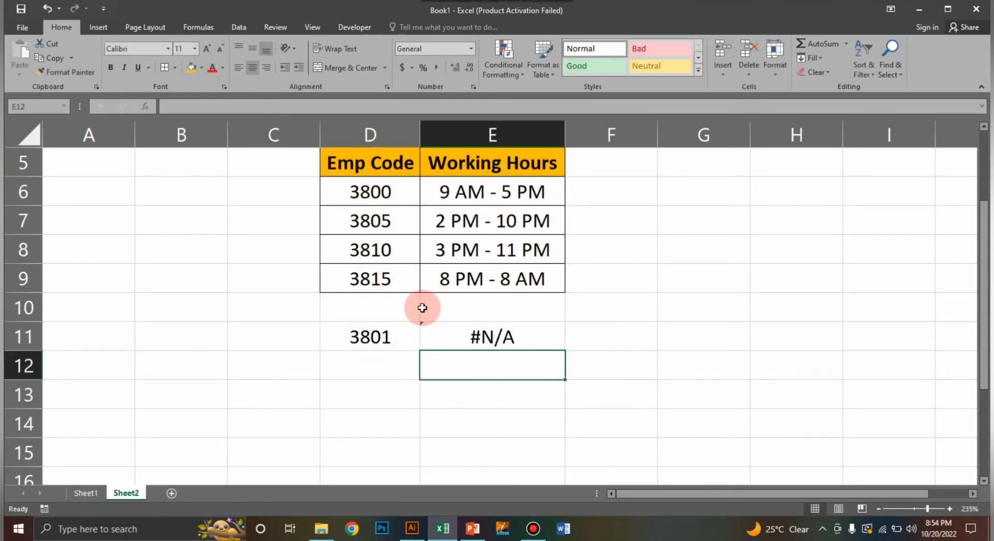
double_click(538, 332)
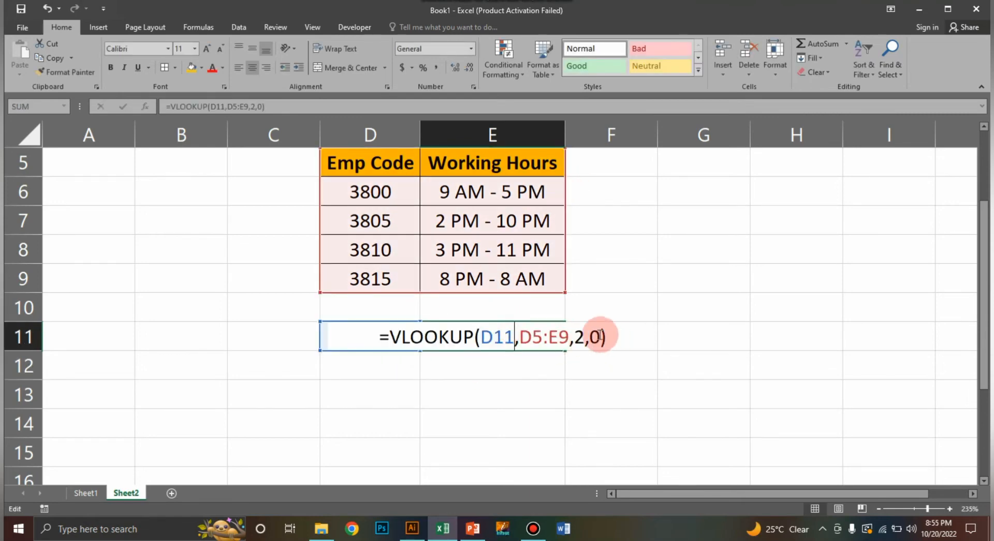
text(1)
key(Return)
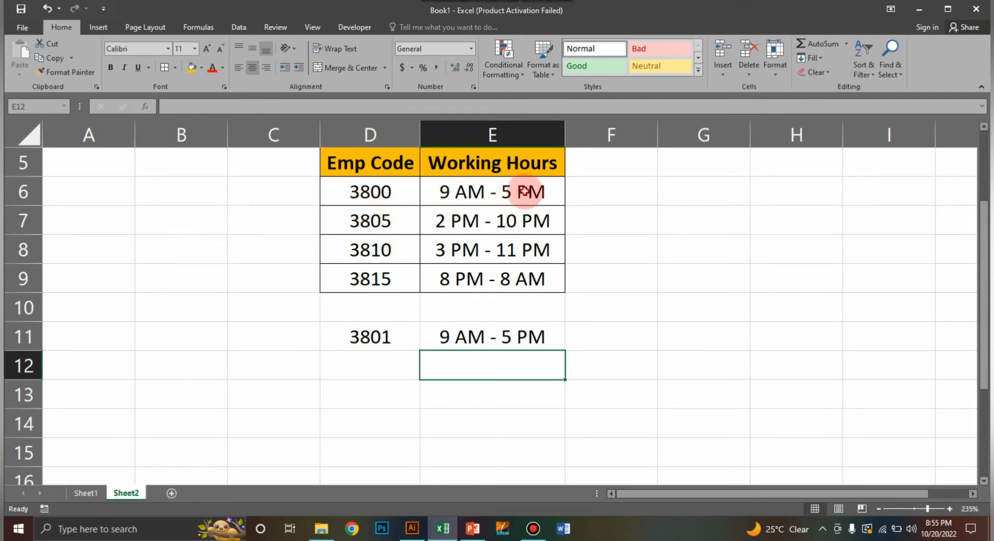
- Test the approximate-match lookup by setting the Emp Code in D11 to 3804 and after that to 3805
click(404, 346)
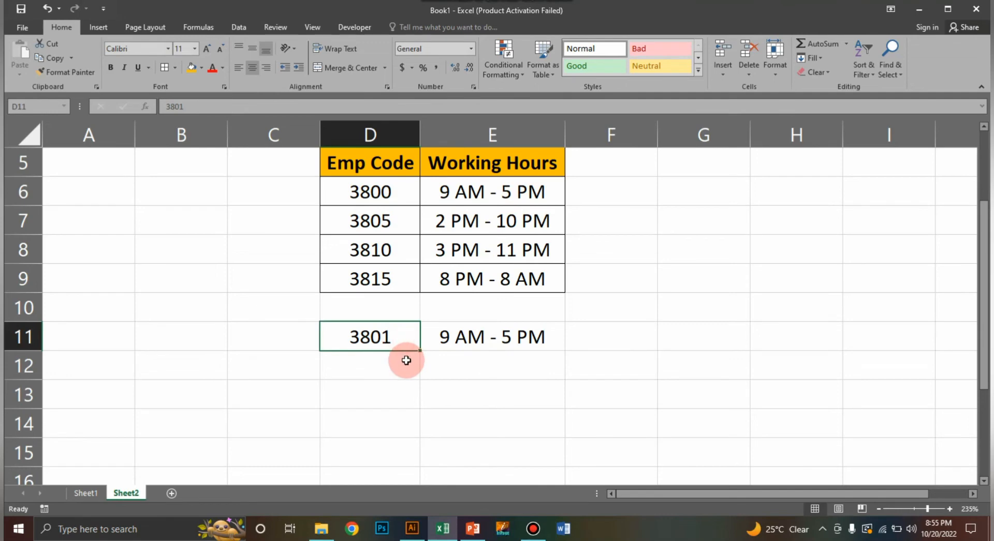
text(38)
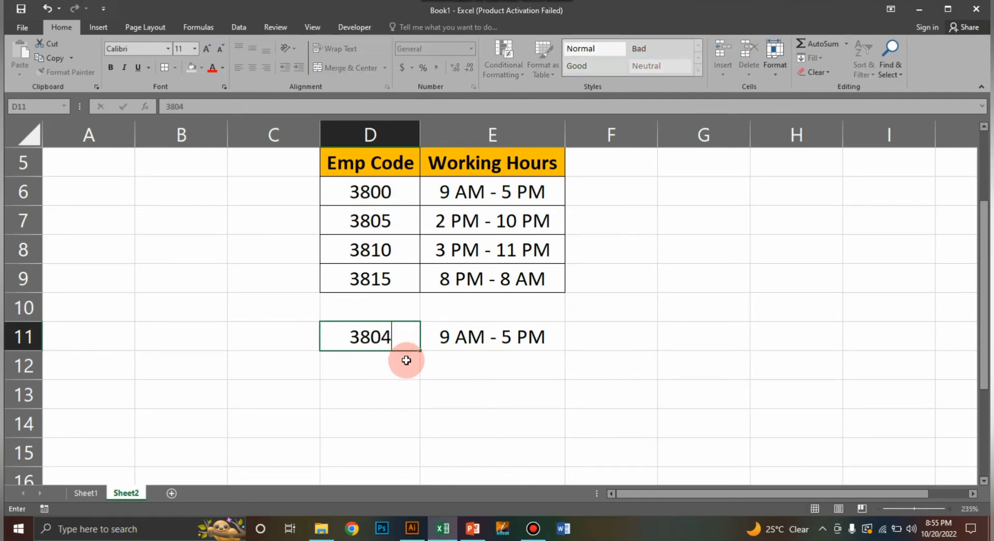
key(Return)
click(400, 339)
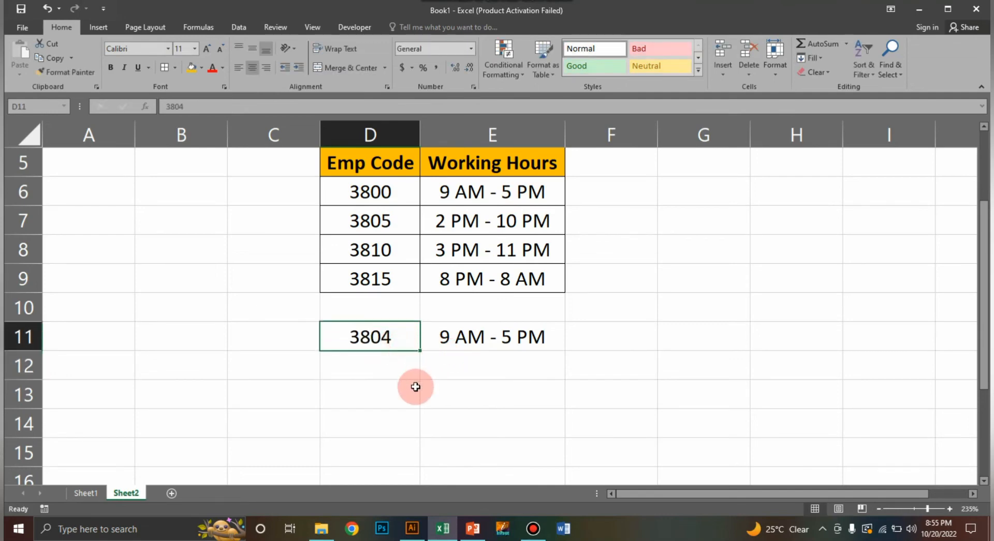
text(38)
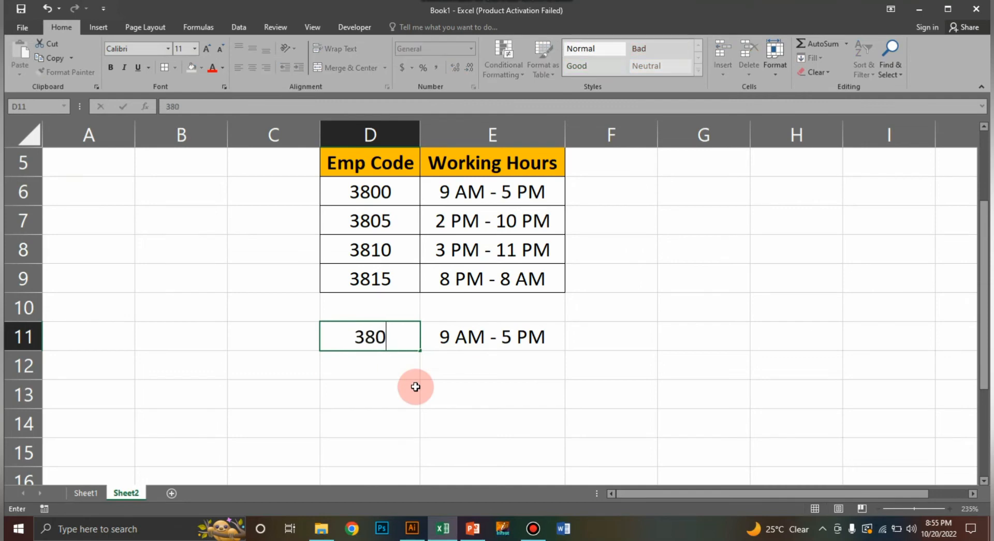
key(Up)
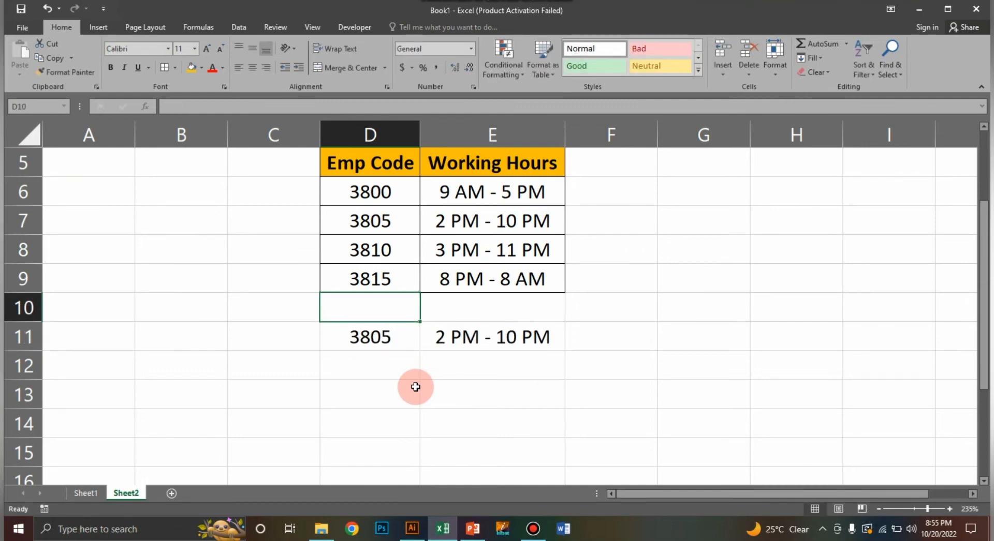
- Set the range_lookup argument of the VLOOKUP formula in E11 to 0 for an exact match and review the formula
click(468, 340)
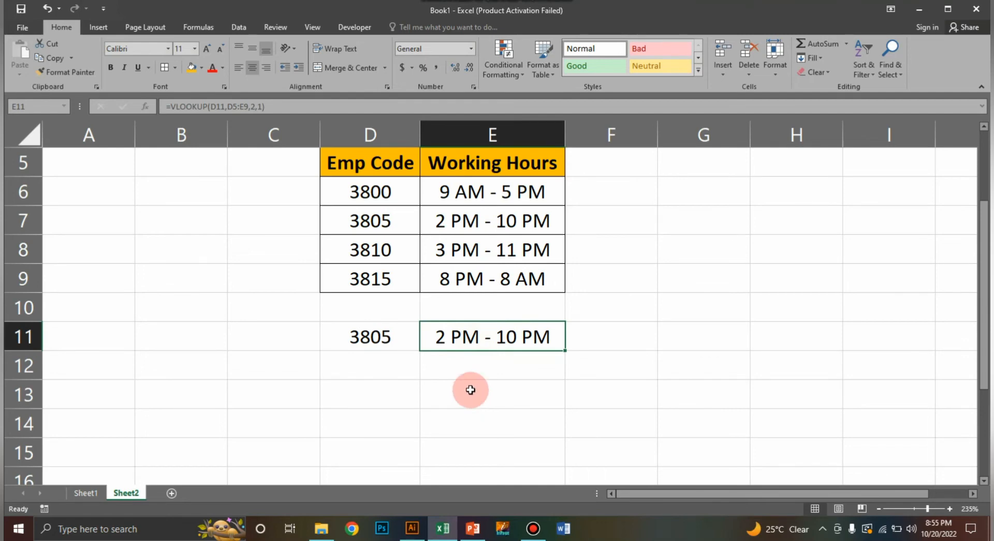
double_click(486, 340)
click(605, 331)
double_click(595, 336)
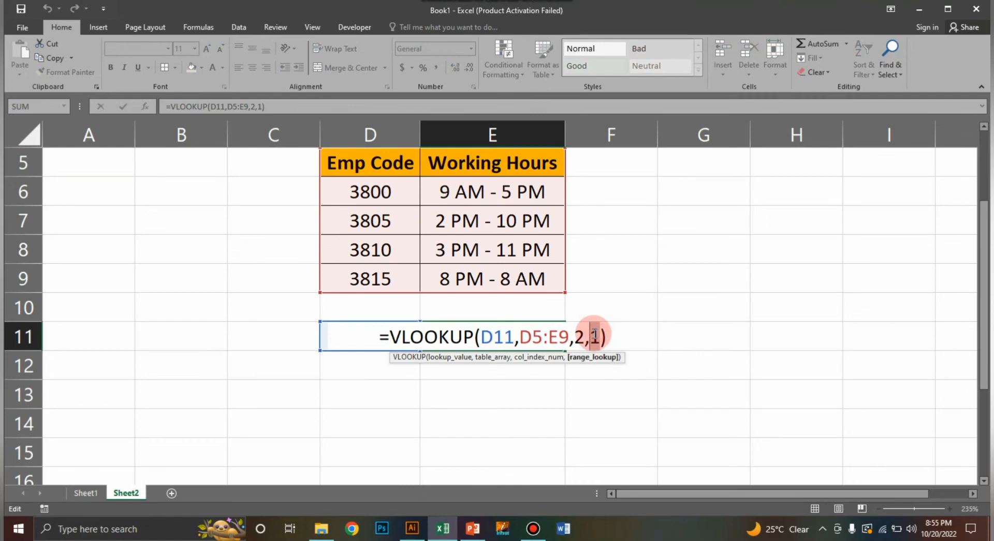
text(0)
key(Return)
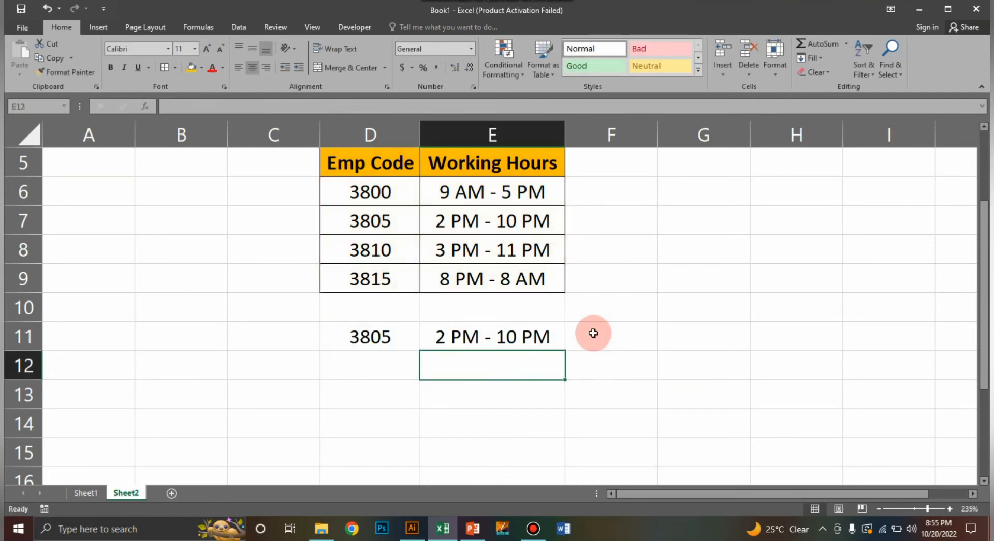
double_click(532, 337)
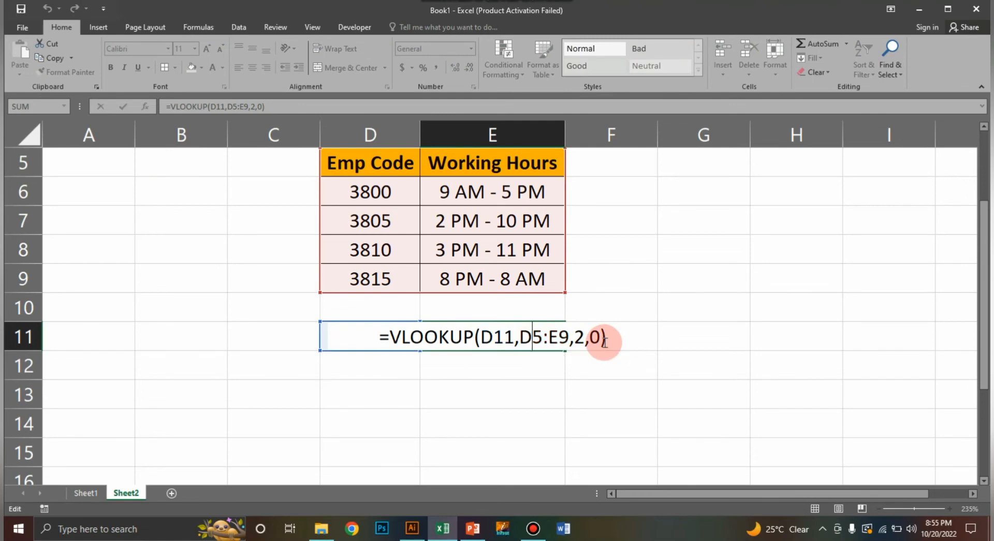
key(Return)
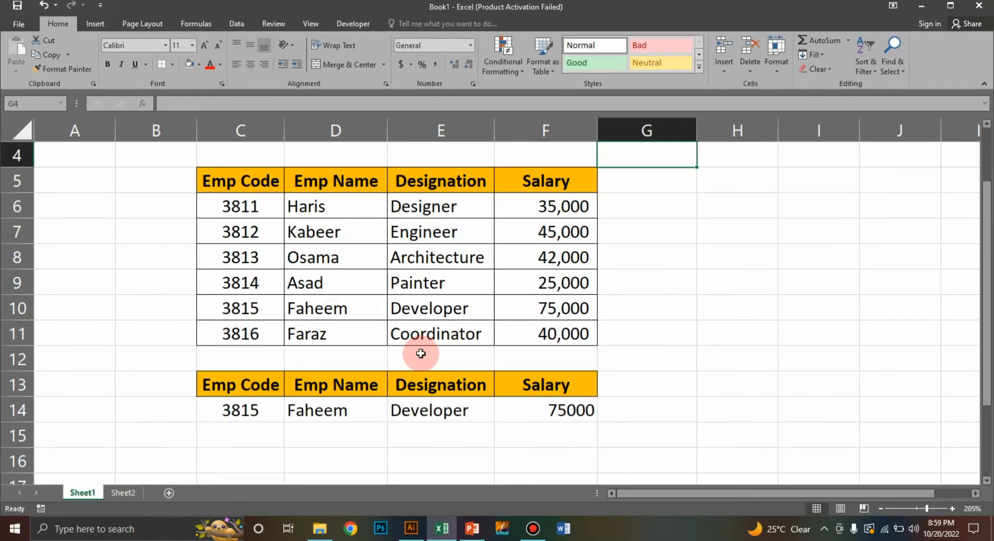
- Highlight the Emp Code cells C5:C11 and the Designation cells E5:E11 of the employee table in Sheet1
key(alt)
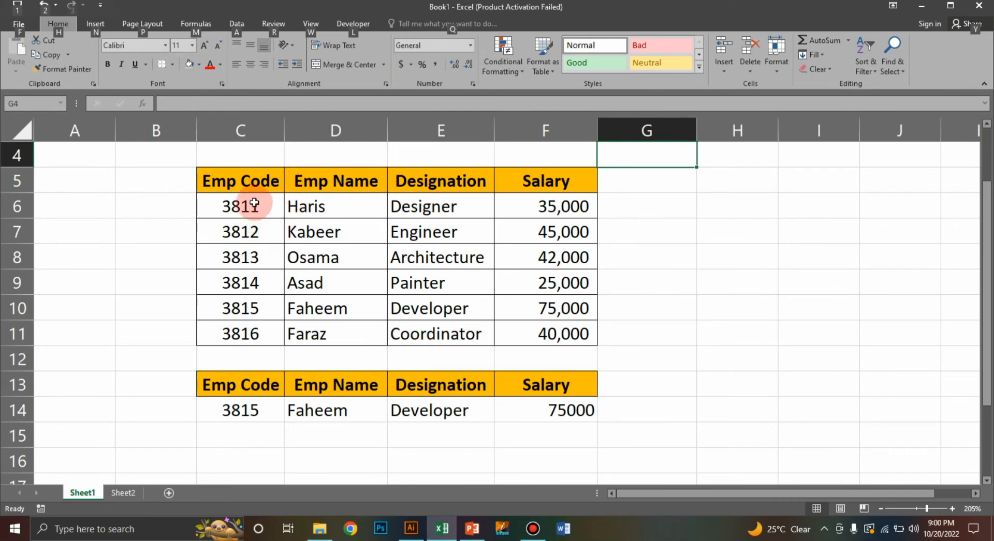
drag(255, 183, 252, 334)
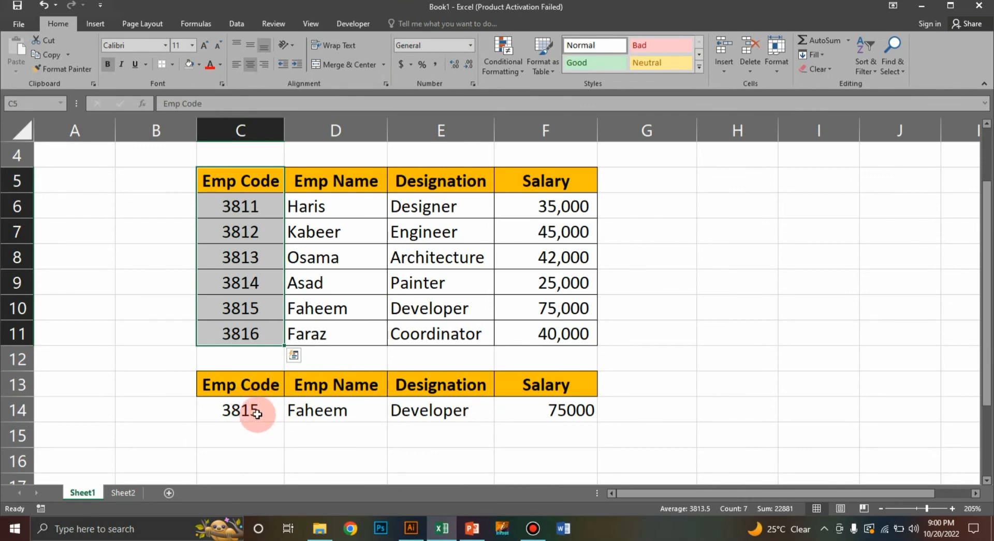
drag(258, 182, 261, 334)
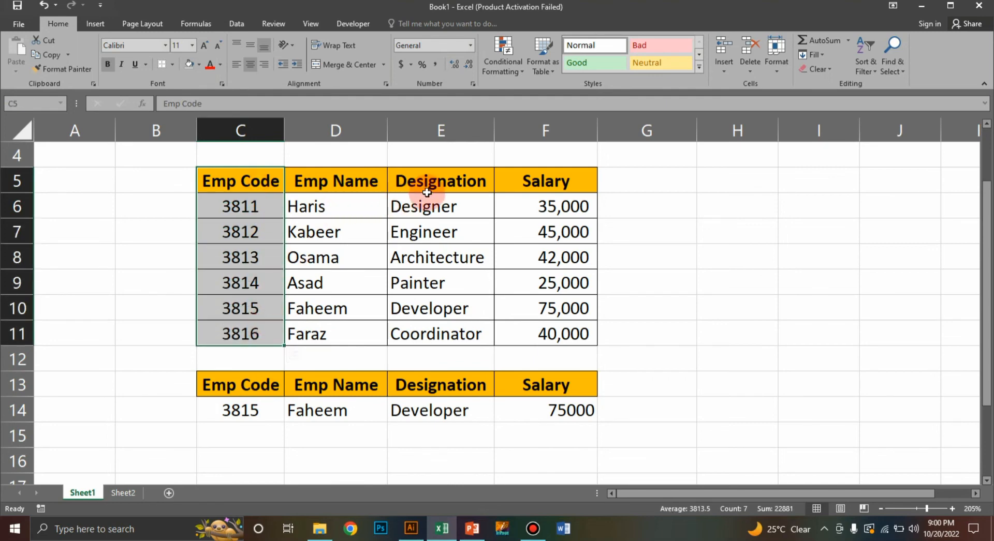
drag(428, 184, 436, 336)
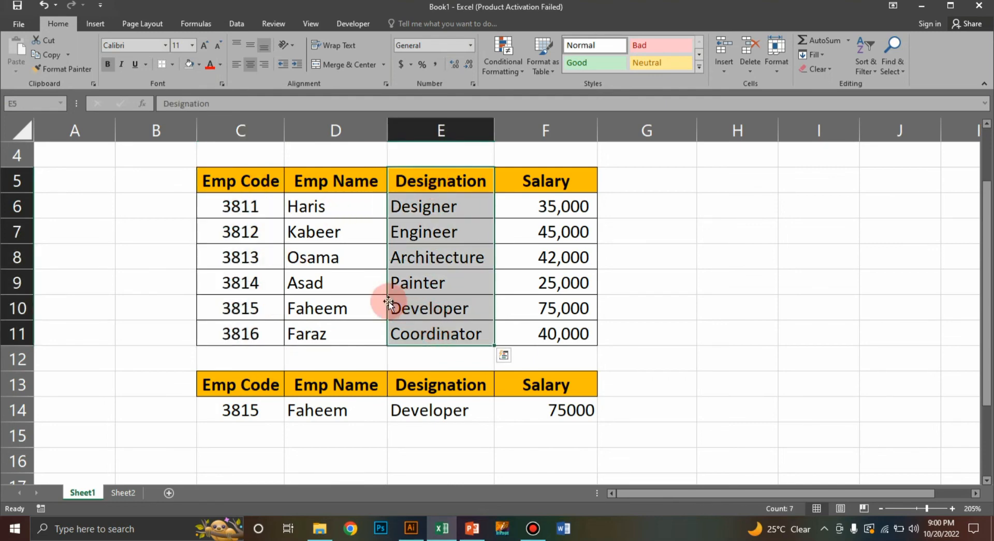
- Copy the Emp Name and Salary headings from row 5 of the employee table into D2:E2
scroll(393, 297, up, 1)
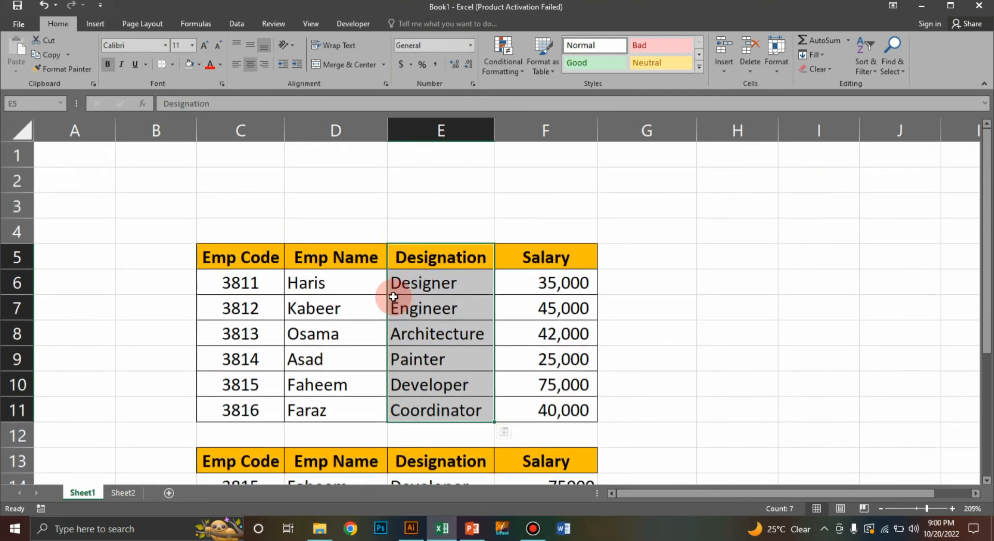
click(334, 259)
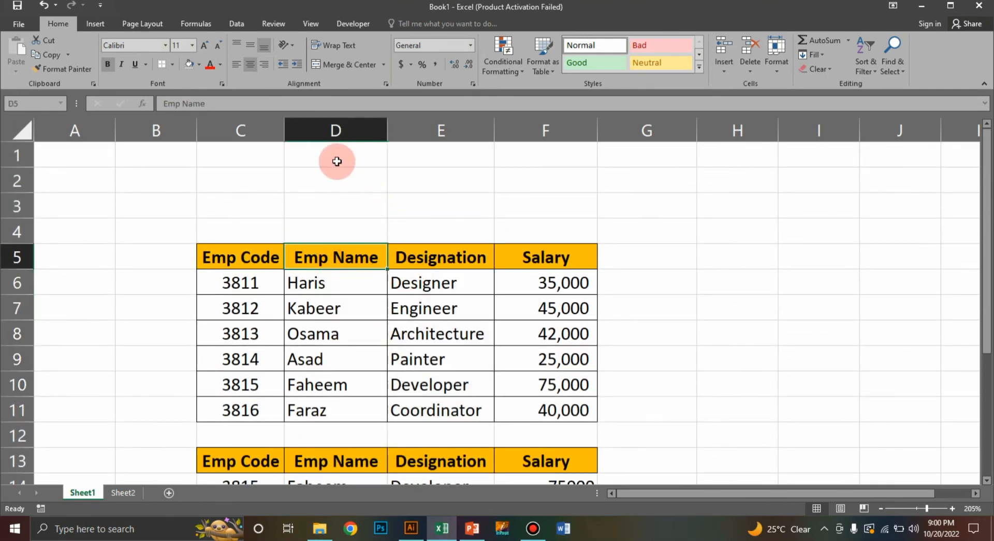
ctrl+click(543, 261)
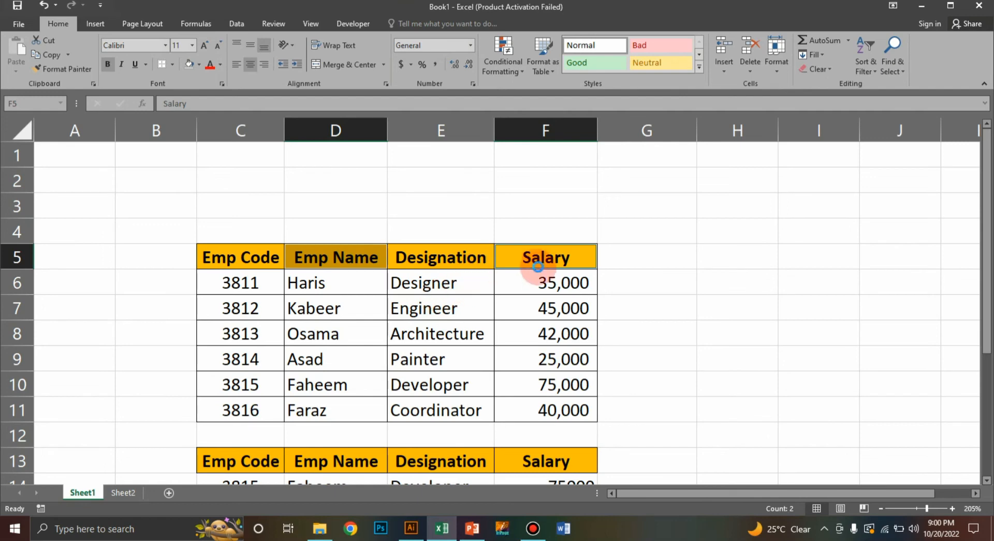
key(ctrl+c)
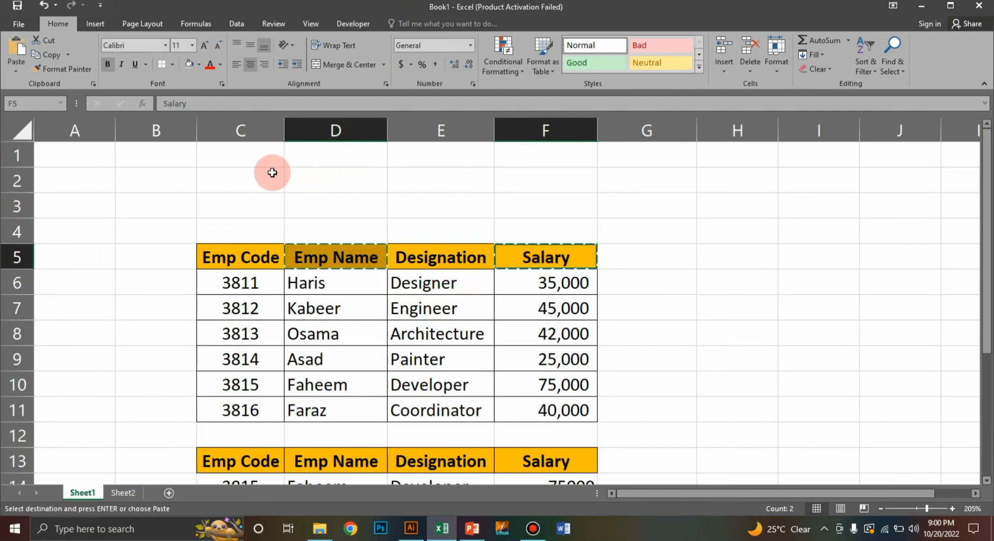
drag(322, 181, 396, 181)
key(ctrl+v)
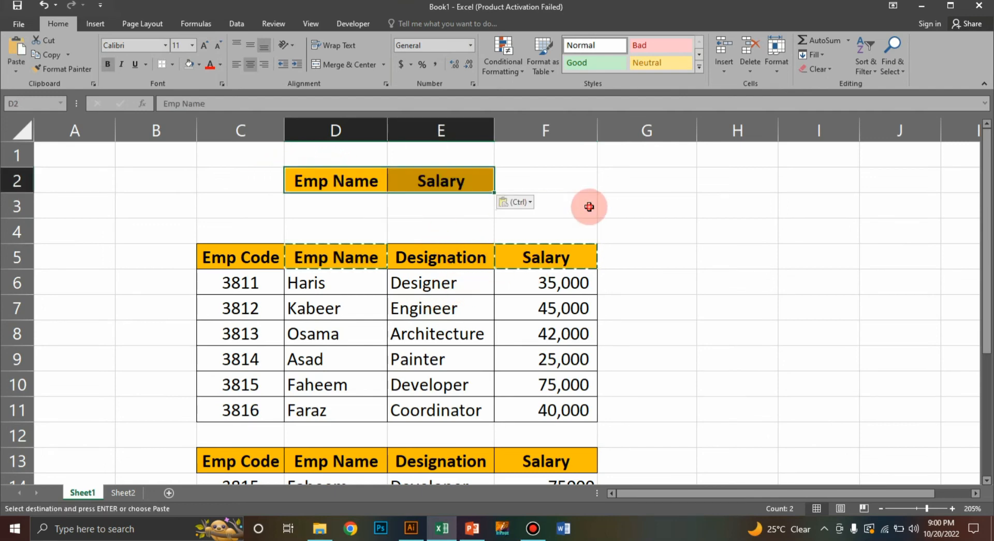
click(587, 204)
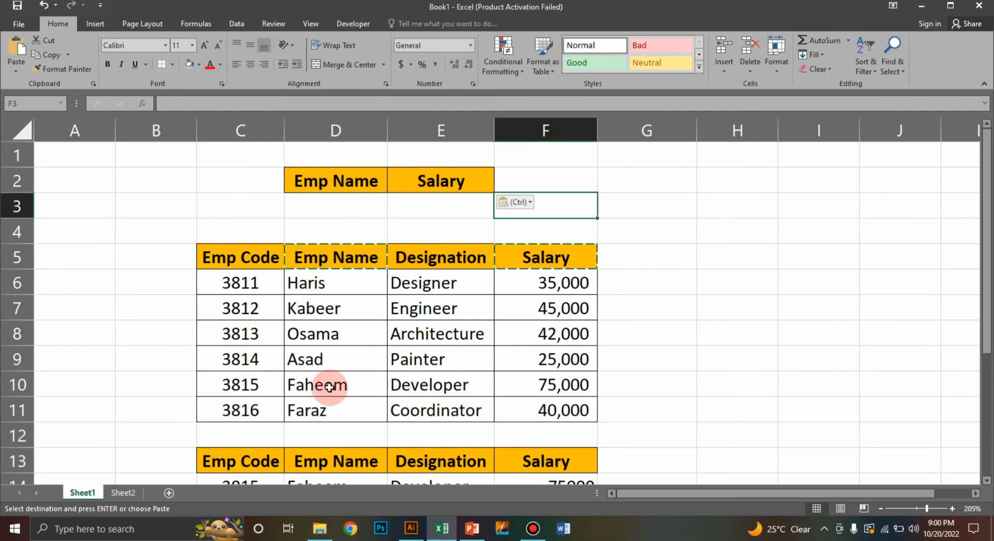
- Enter the formula =VLOOKUP(D3,D5:F11,3,0) in E3 to look up the Salary by Emp Name with an exact match
click(436, 211)
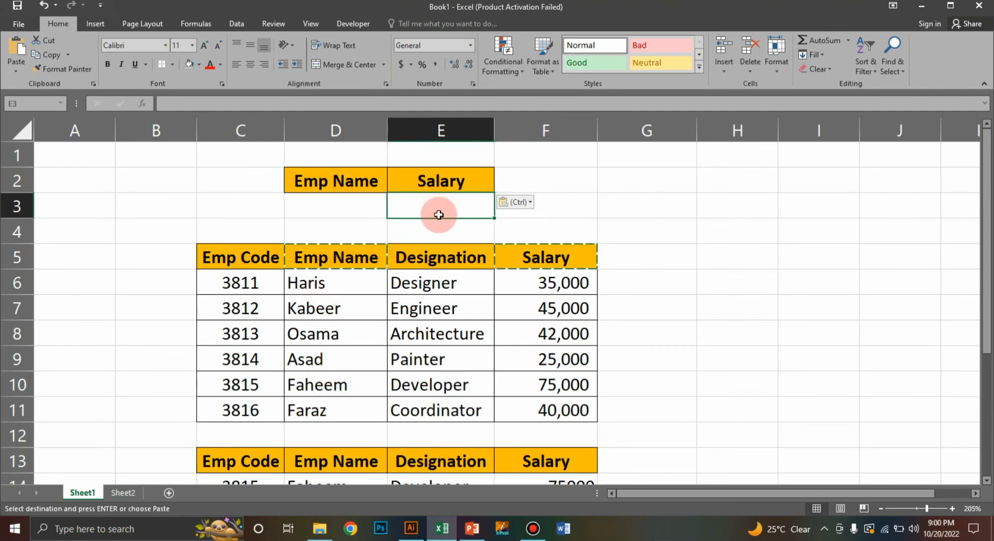
key(Escape)
text(=vlookup()
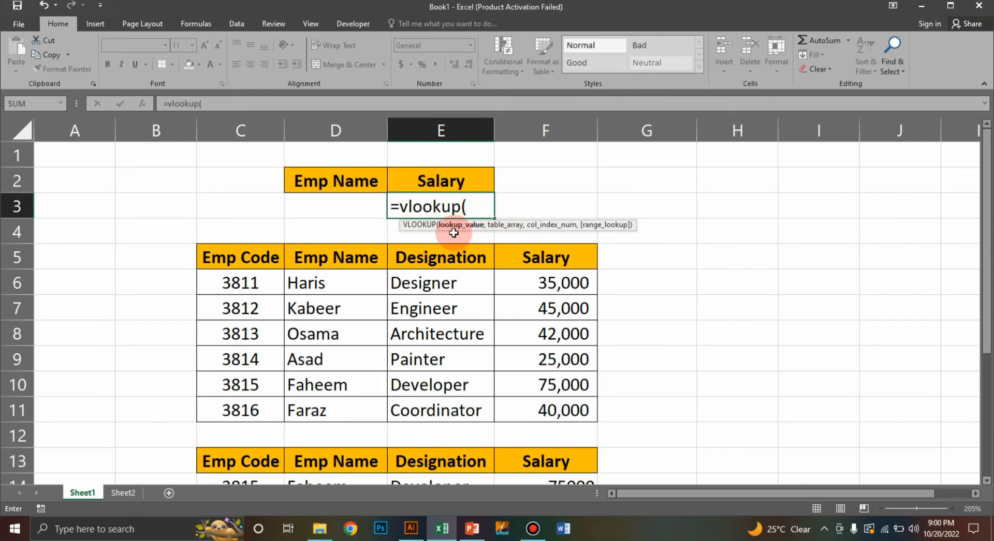
click(344, 211)
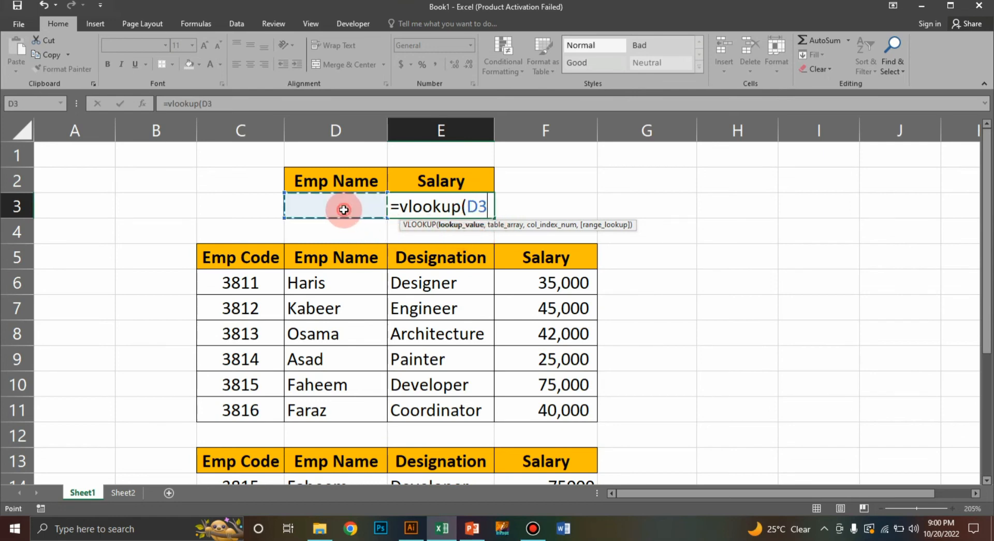
text(,)
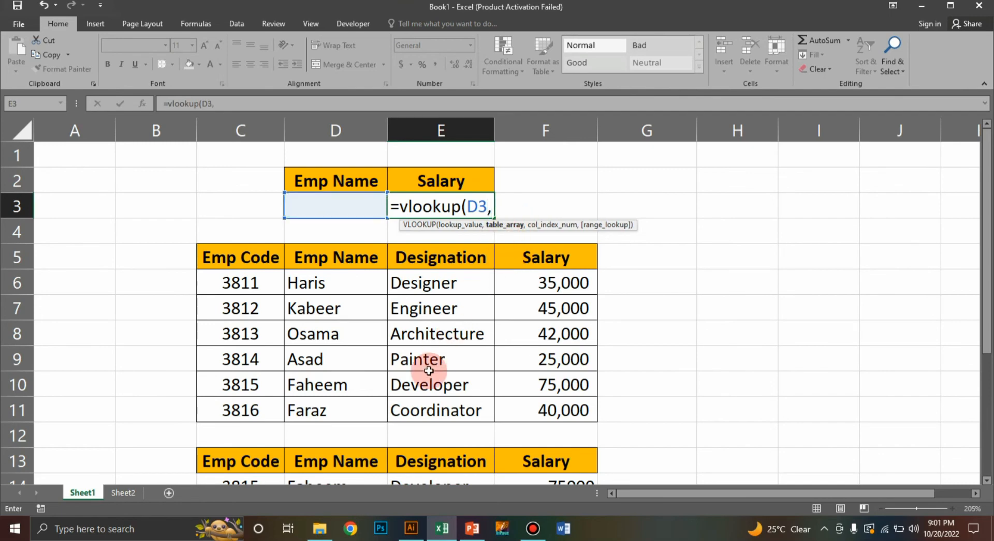
scroll(386, 436, down, 1)
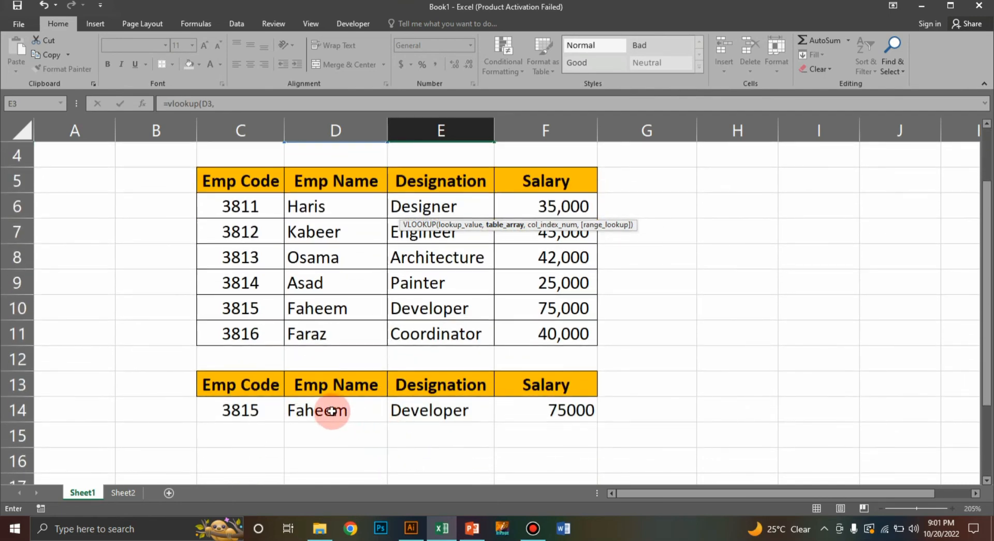
scroll(334, 405, up, 1)
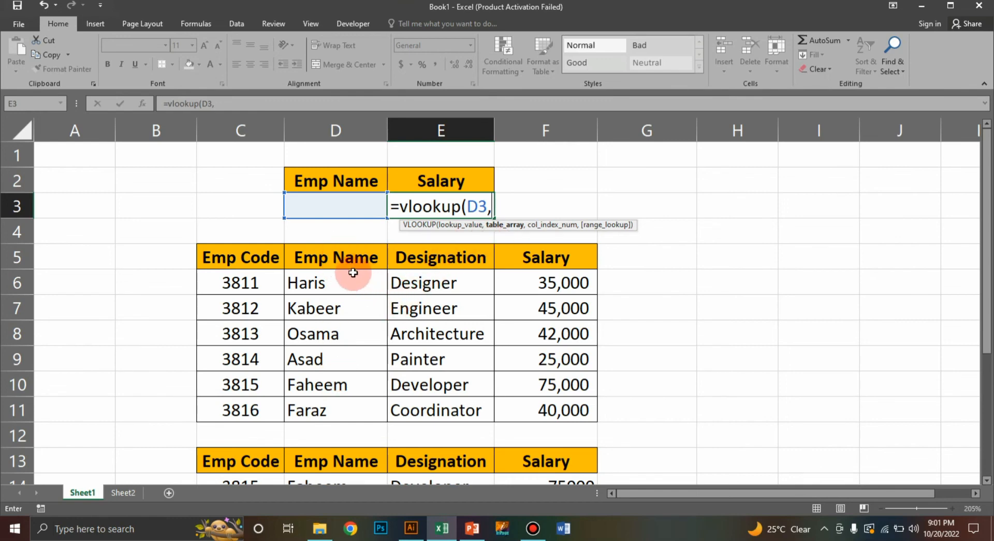
drag(345, 264, 519, 402)
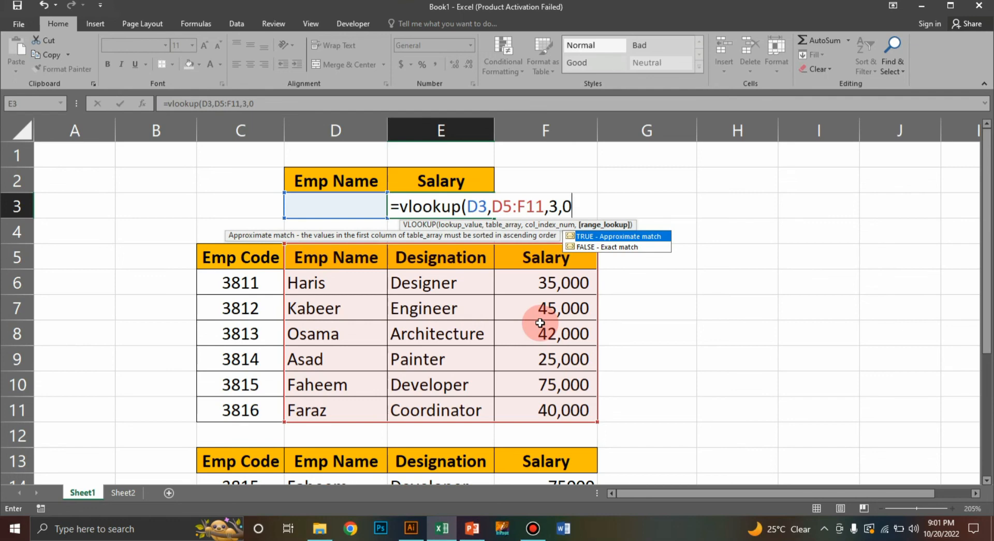
text())
key(Return)
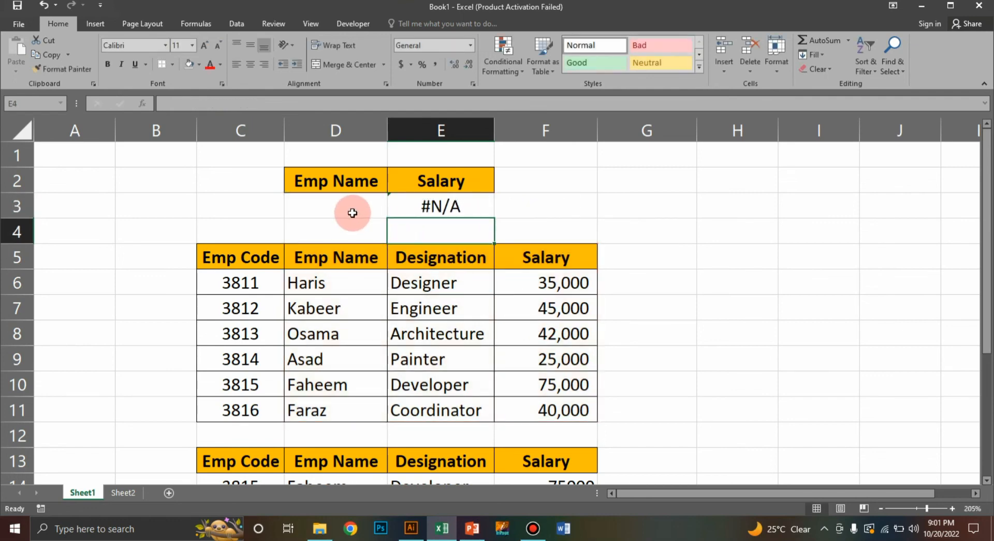
- Test the salary lookup by entering the employee name from row 6 in D3 and replacing it with the name from row 9
click(352, 212)
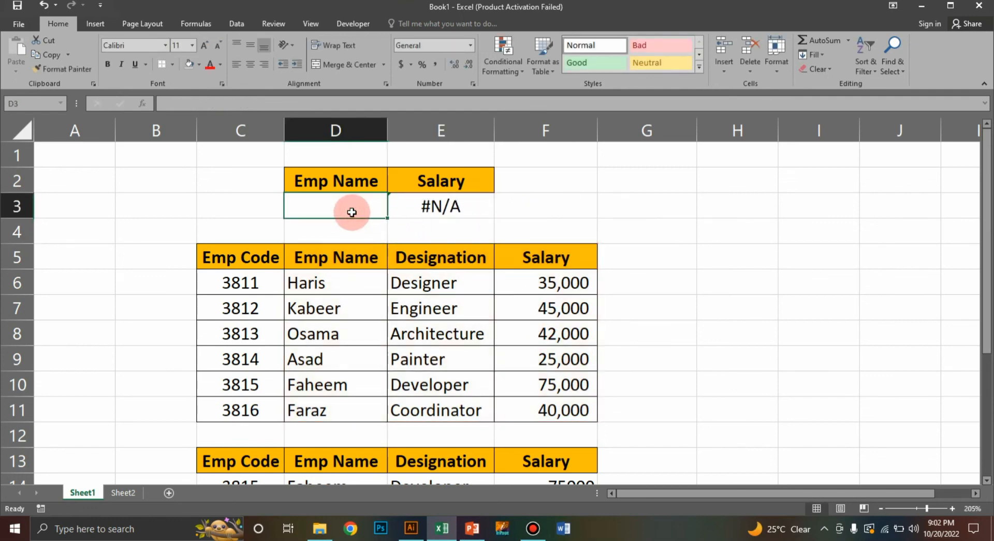
text(haris)
key(Return)
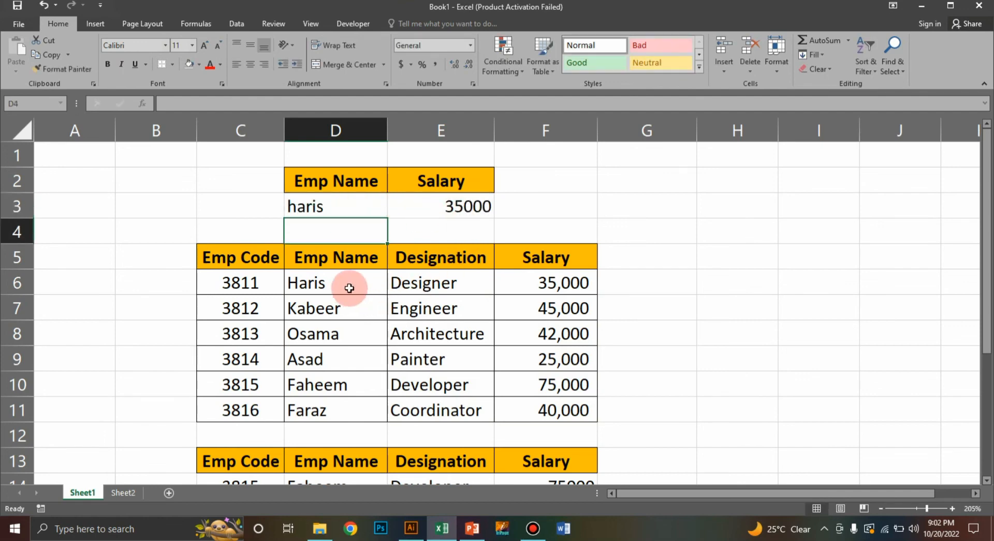
click(565, 282)
click(338, 205)
text(asad)
key(Return)
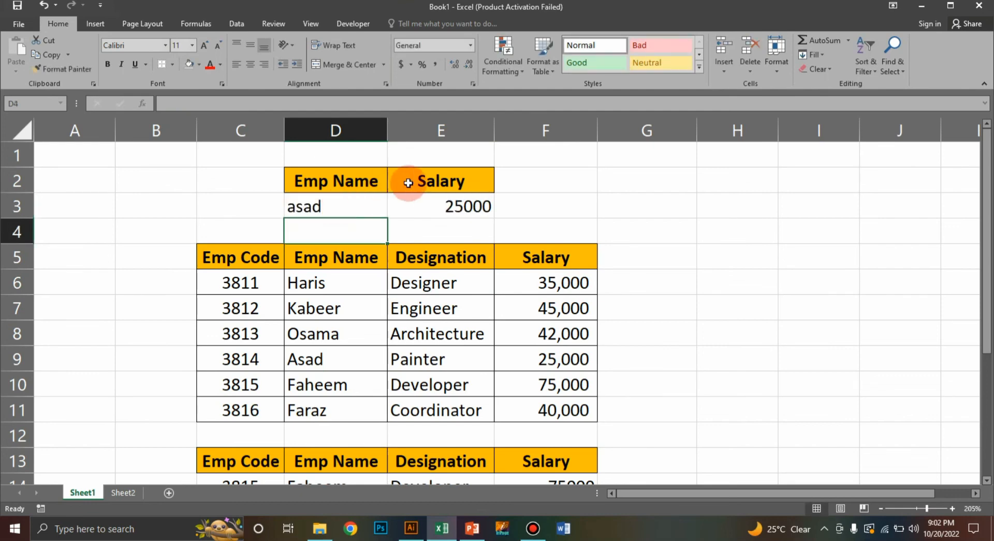